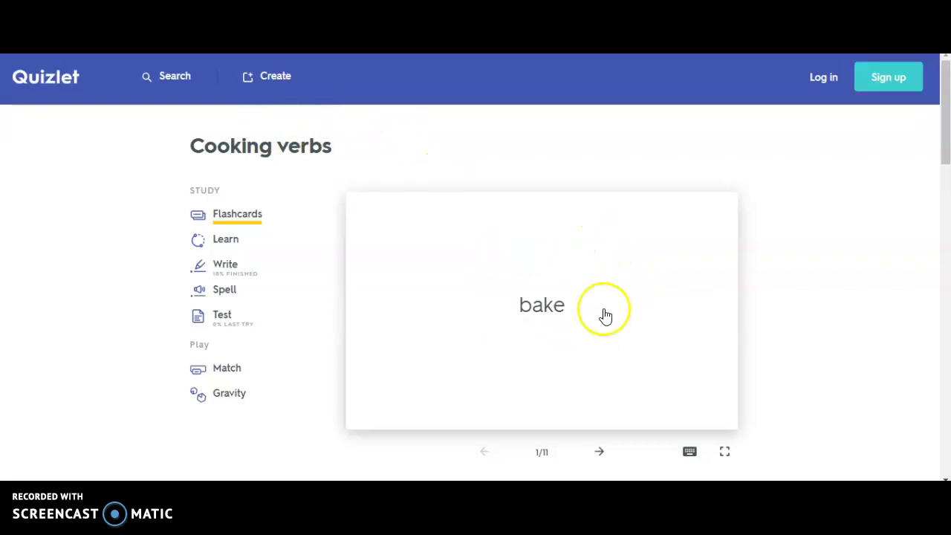
Step: Go through the first three flashcards of the Cooking verbs set, flipping each one to its definition
click(604, 334)
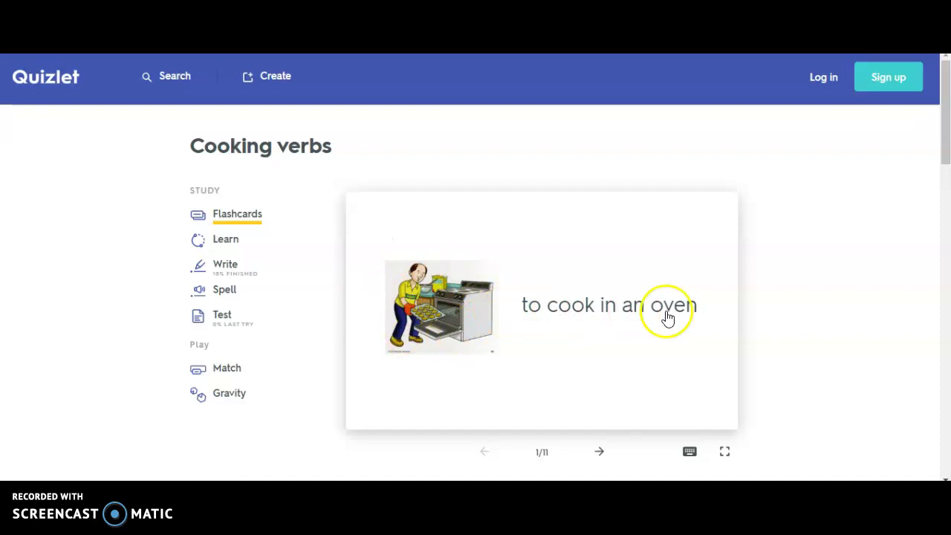
click(596, 453)
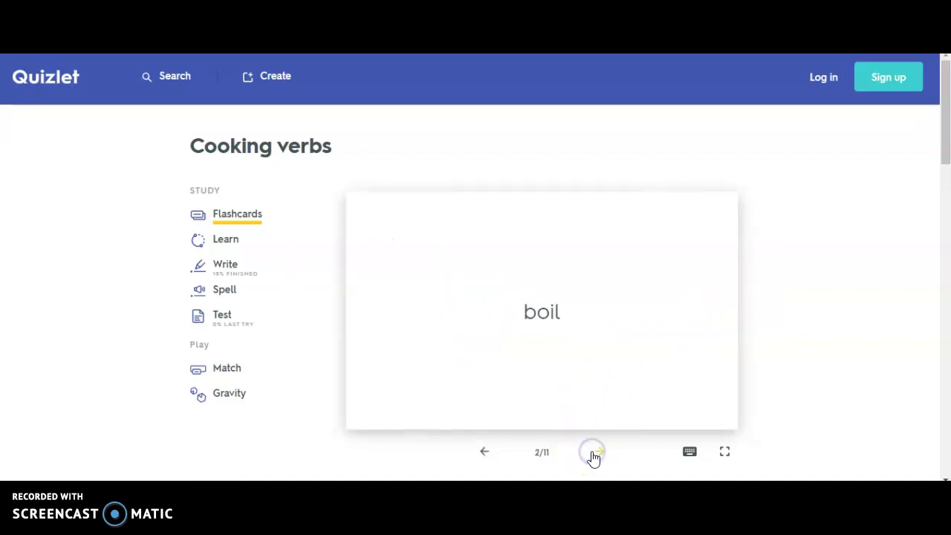
click(567, 385)
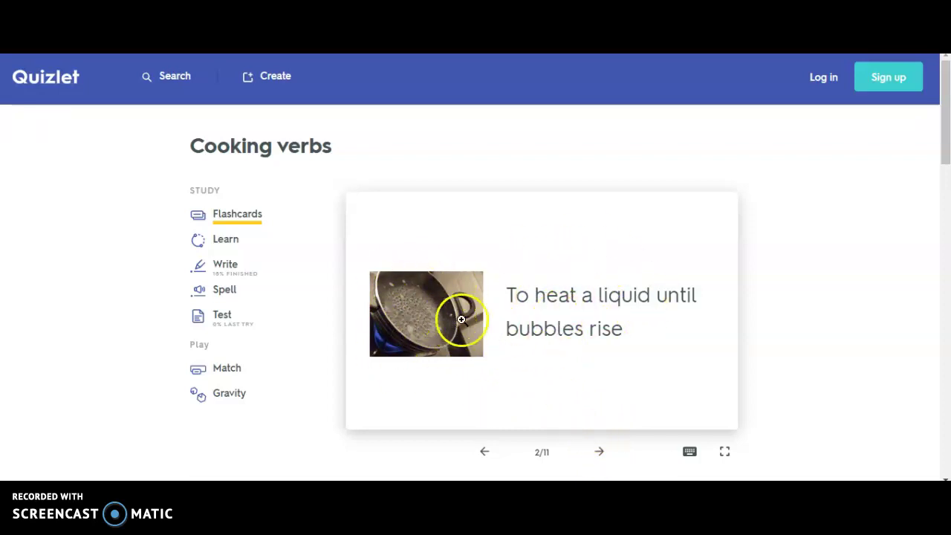
click(599, 452)
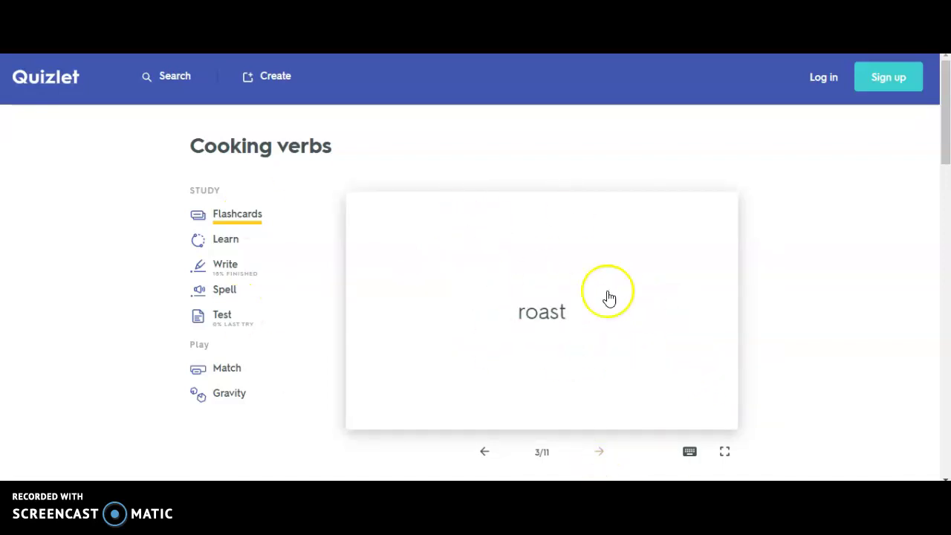
click(633, 301)
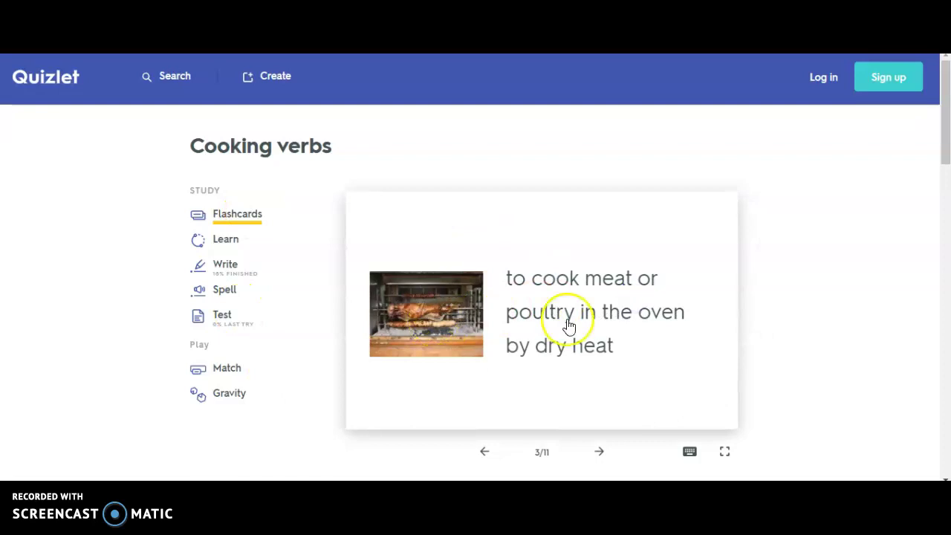
Step: In Learn mode, answer the first question with add and the beat-or-stir question with grill, and review the feedback on the latter
click(229, 245)
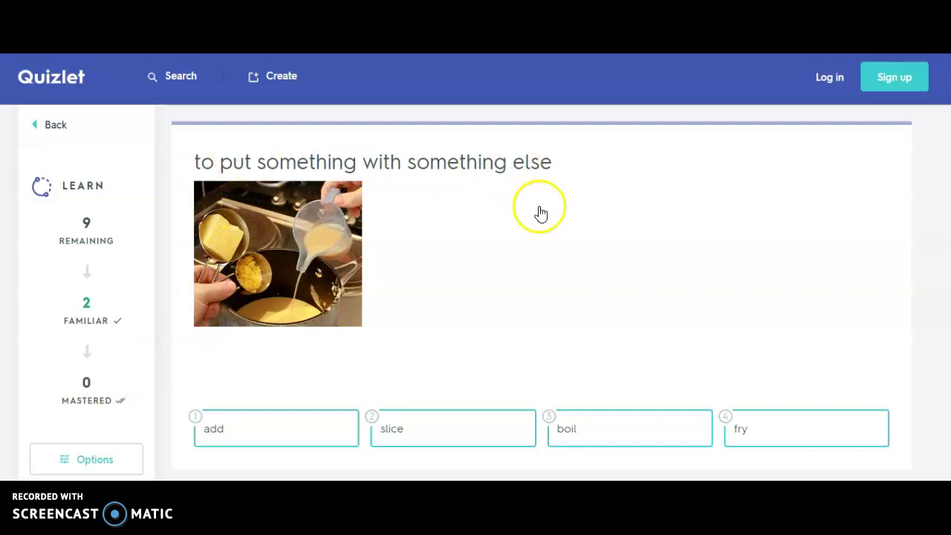
click(278, 428)
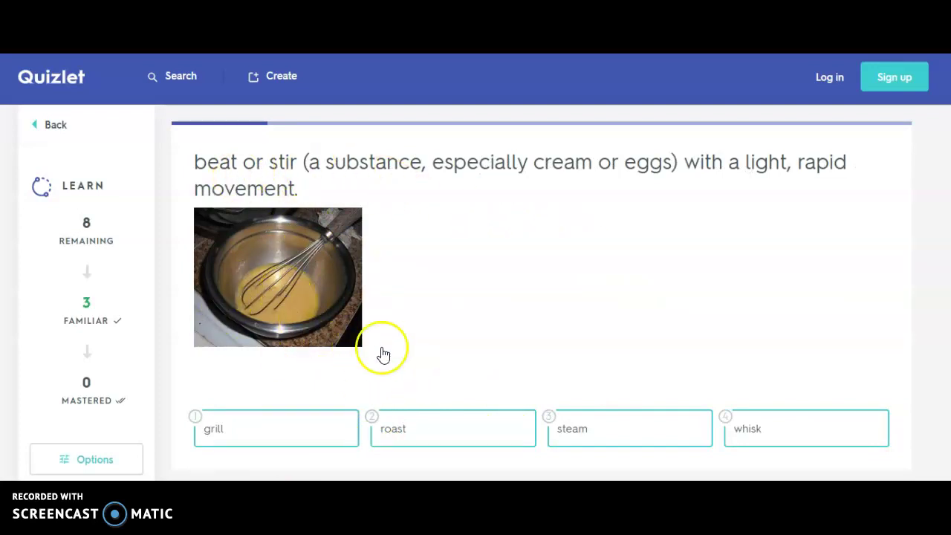
click(261, 423)
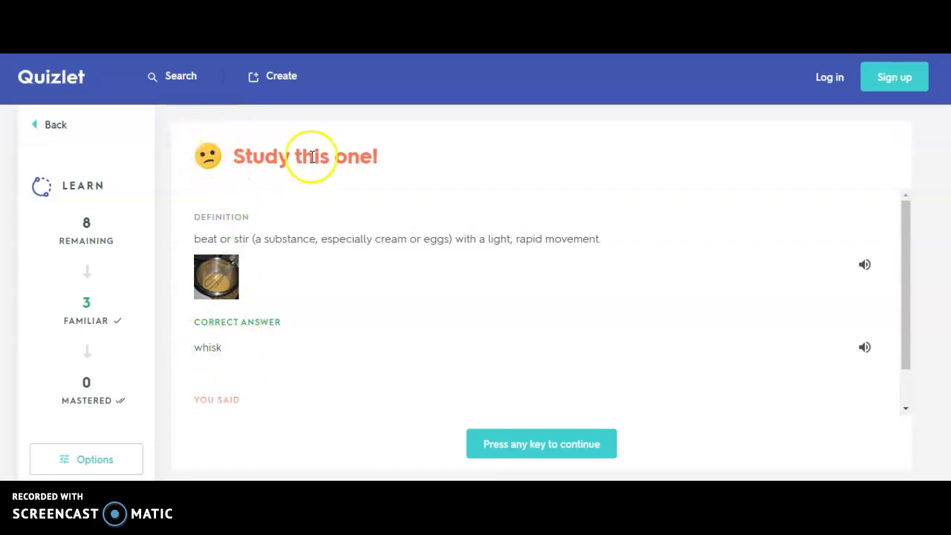
drag(238, 148, 378, 152)
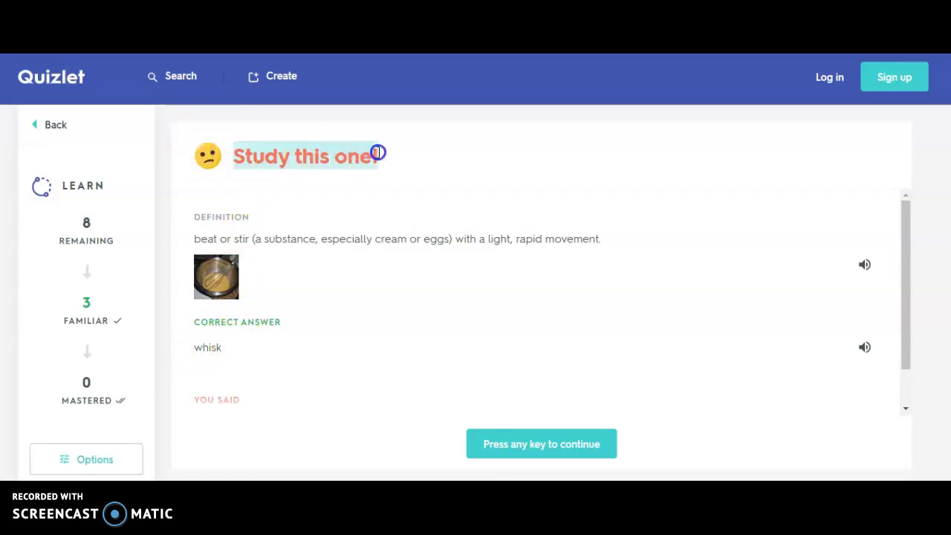
scroll(270, 348, down, 1)
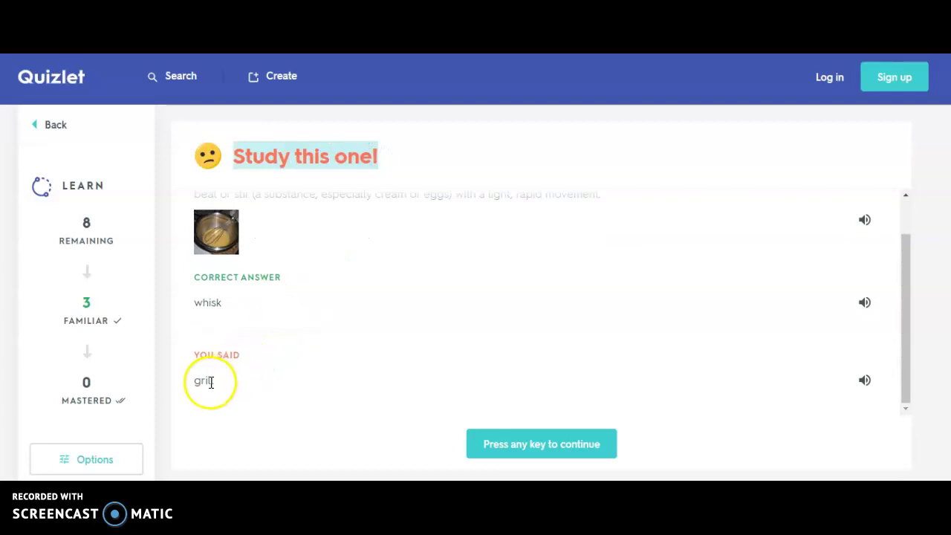
scroll(211, 383, up, 1)
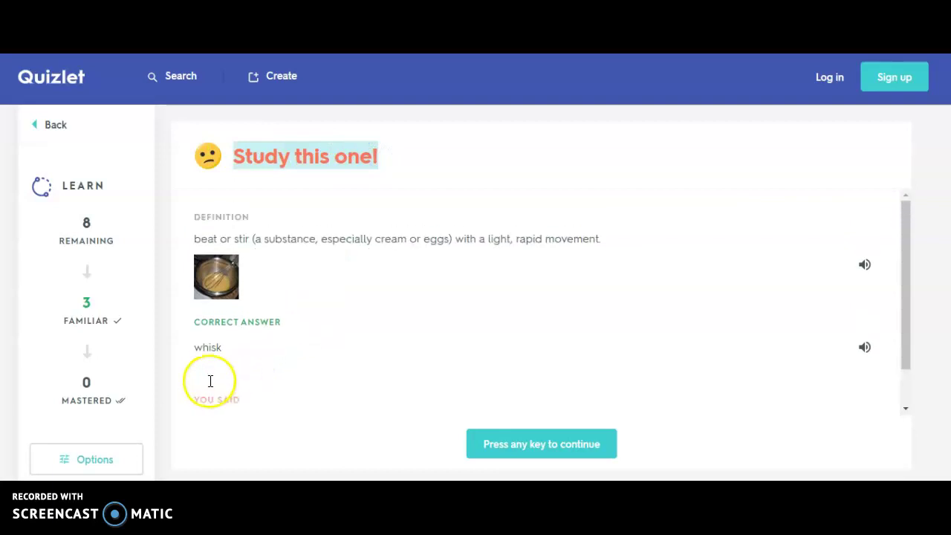
Step: Leave Learn mode for the Cooking verbs set page, dismissing the sign-up prompt
click(59, 125)
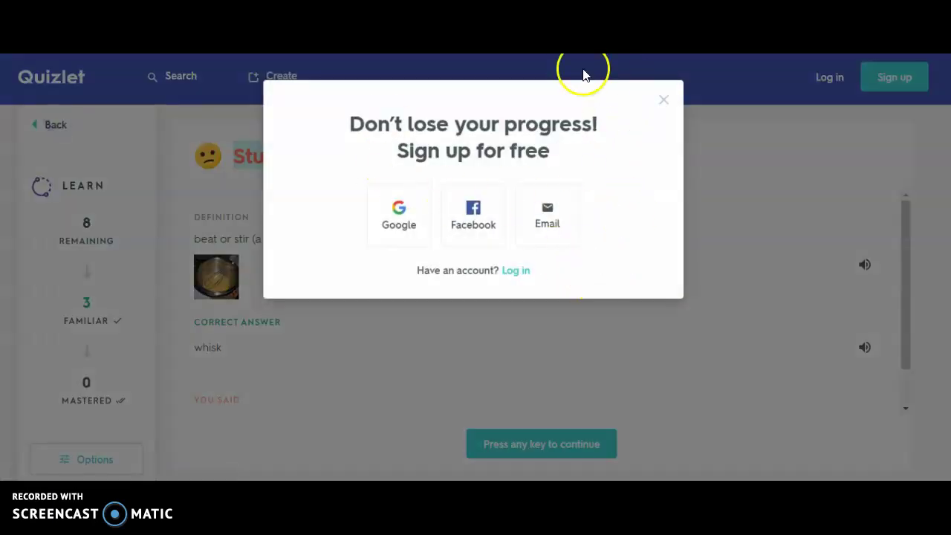
drag(333, 125, 580, 151)
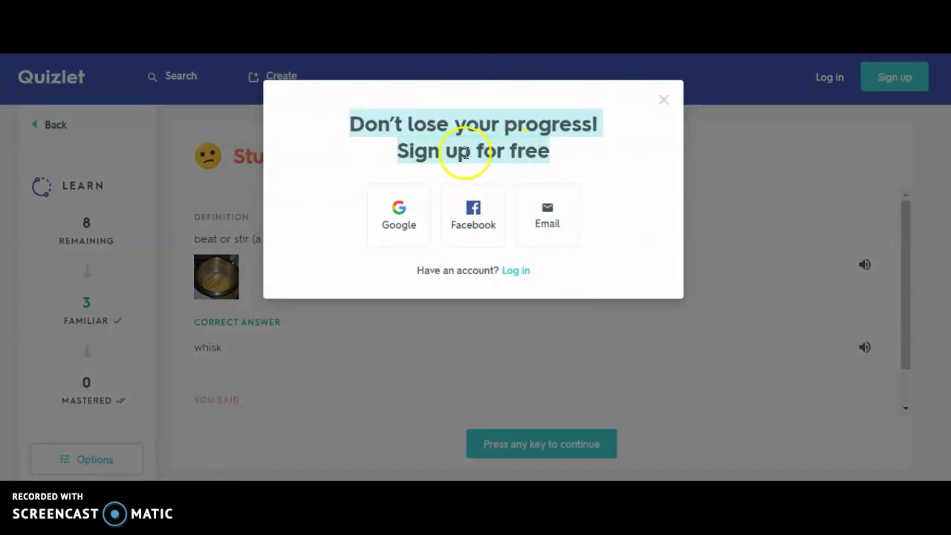
click(665, 100)
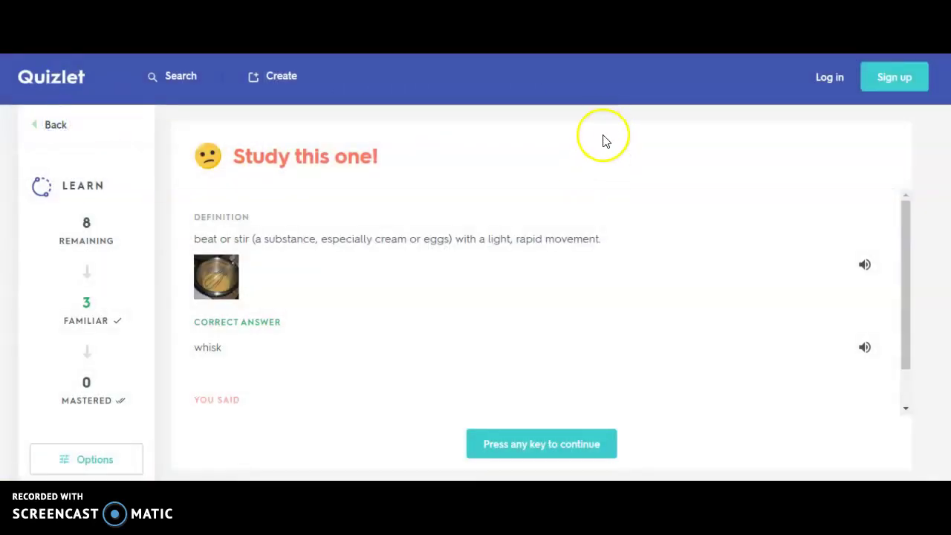
click(59, 126)
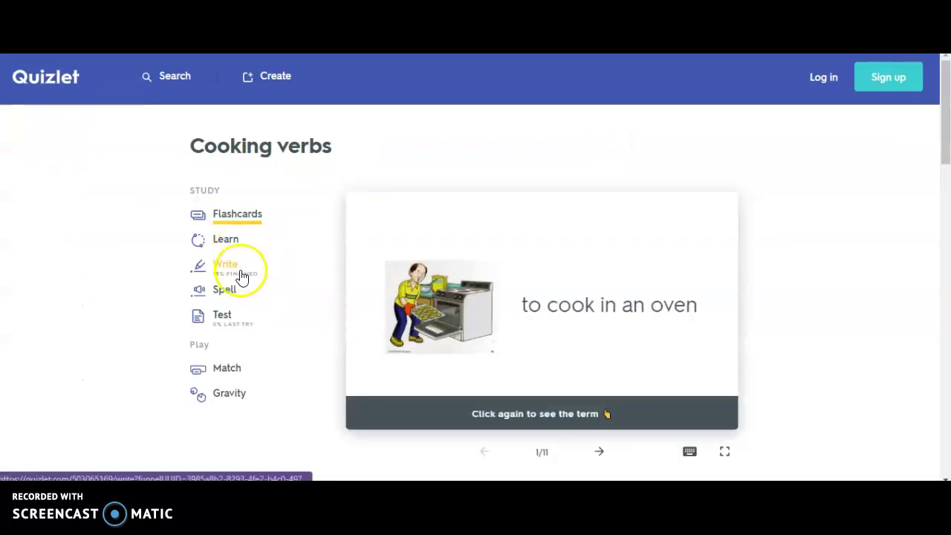
Step: In Write mode, answer the question about cooking meat or poultry by dry heat with grill and review the feedback
click(226, 264)
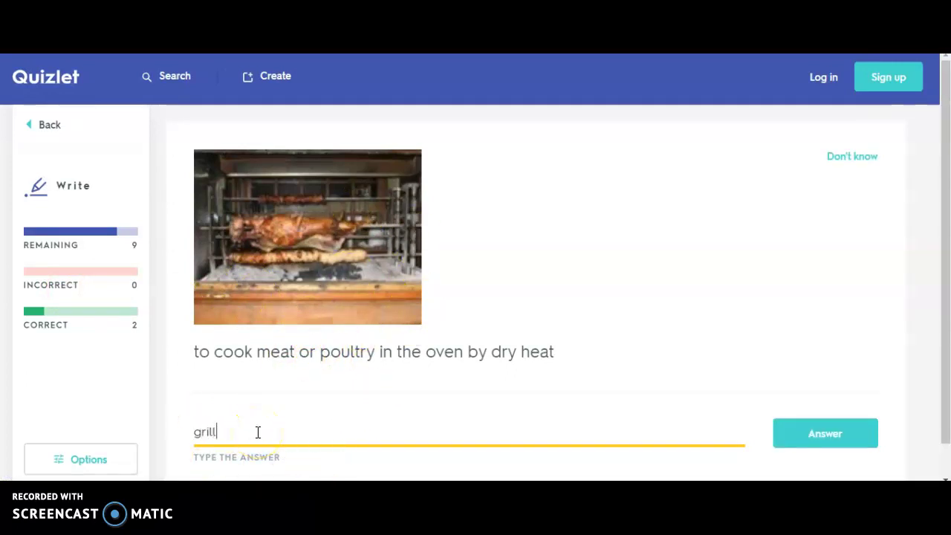
text(grill)
key(Return)
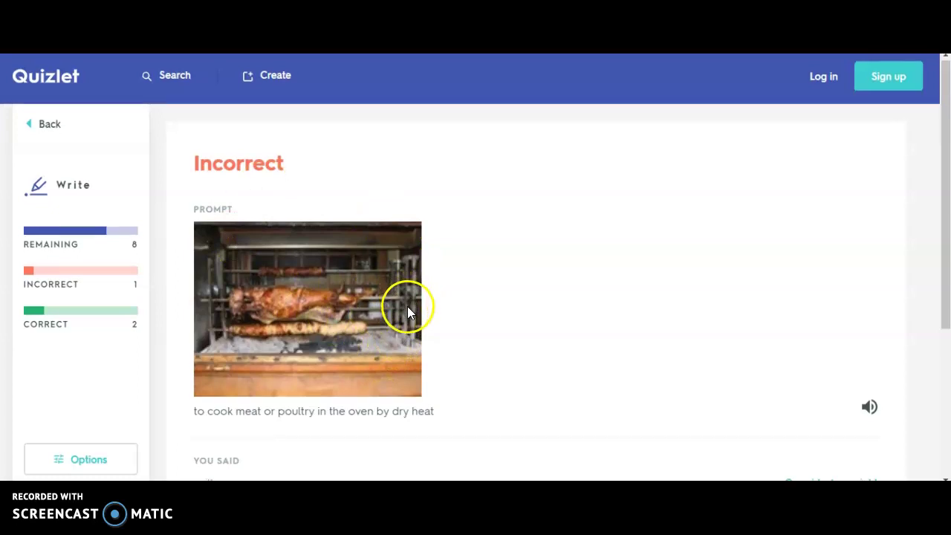
scroll(408, 308, down, 1)
scroll(312, 368, down, 1)
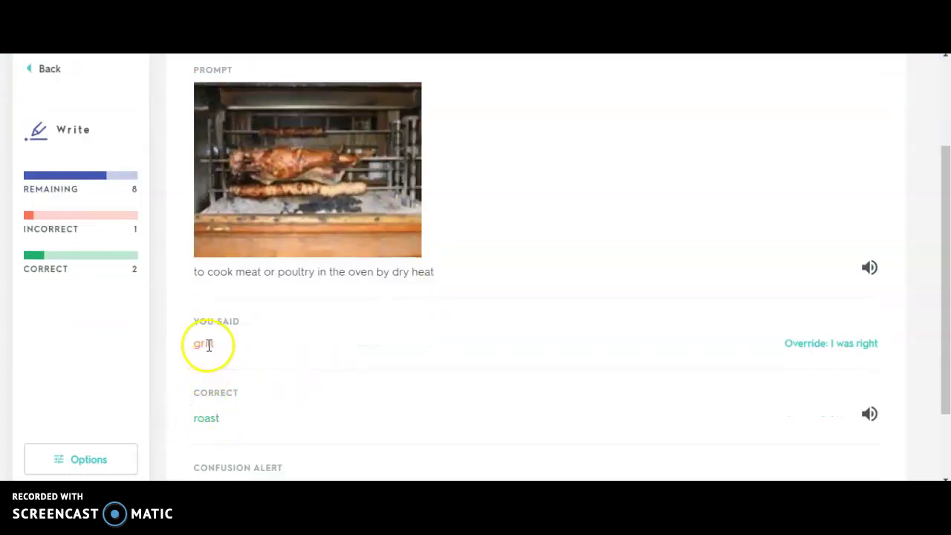
scroll(459, 194, up, 2)
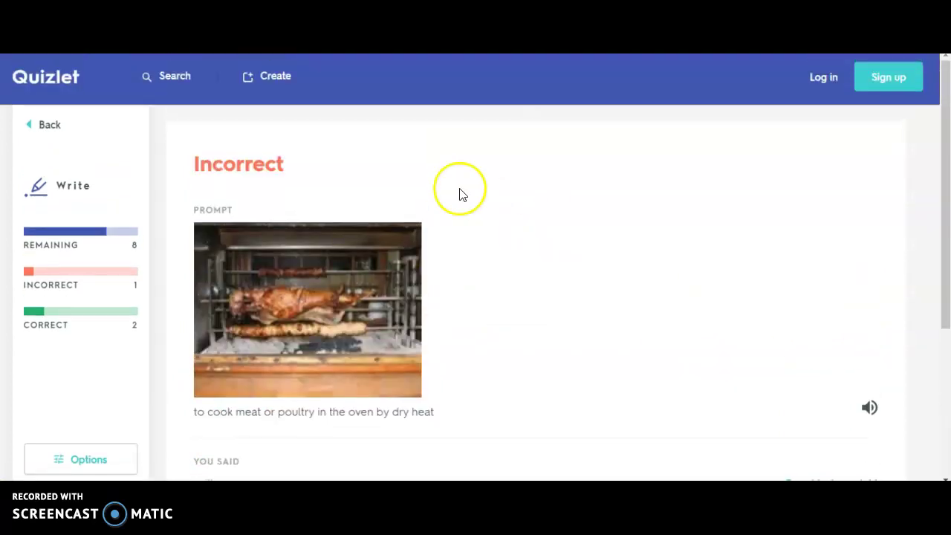
scroll(238, 230, down, 2)
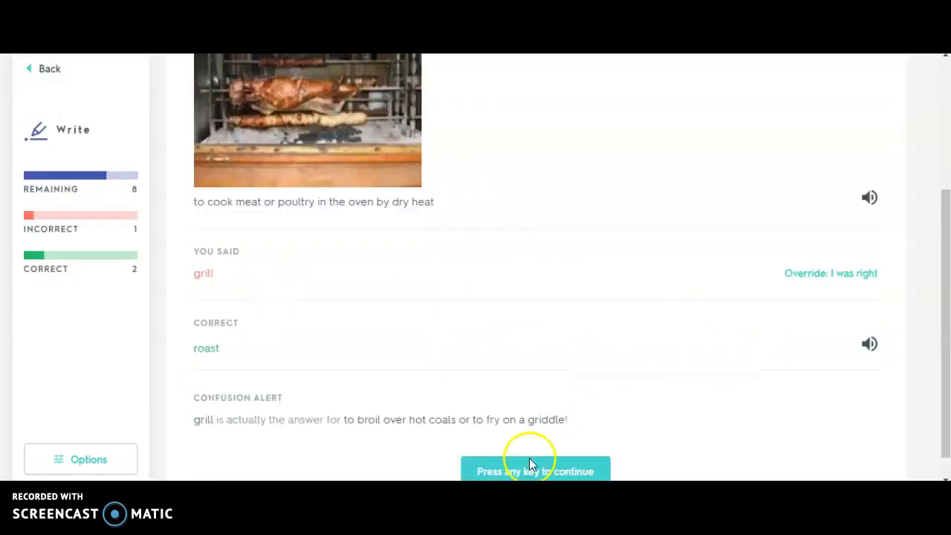
Step: Answer the question about cooking with vapor with steam and leave Write mode for the set page, dismissing the sign-up prompt
key(Return)
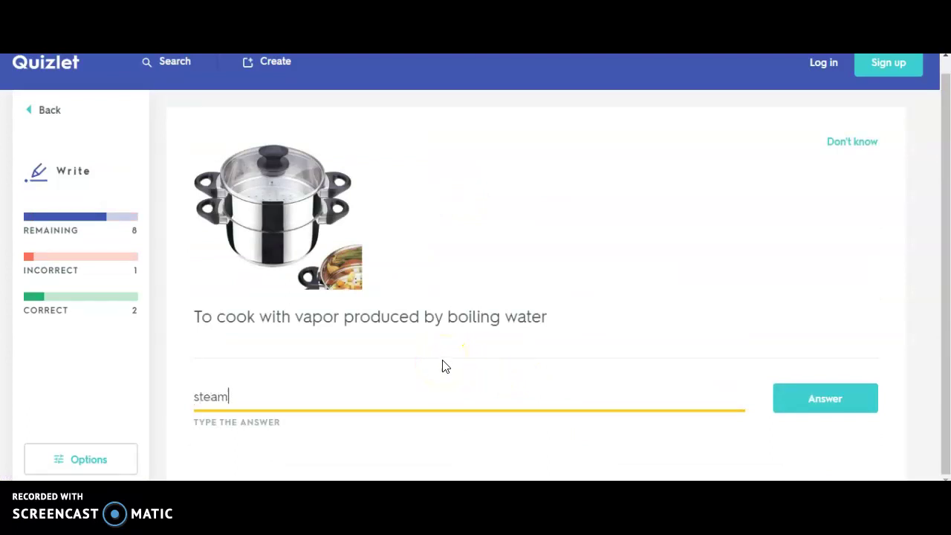
key(Return)
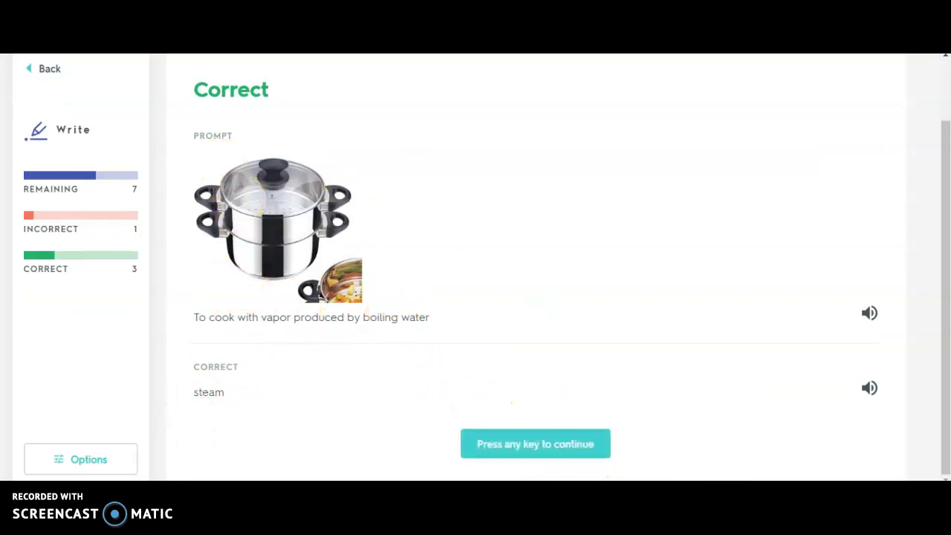
click(39, 70)
click(662, 98)
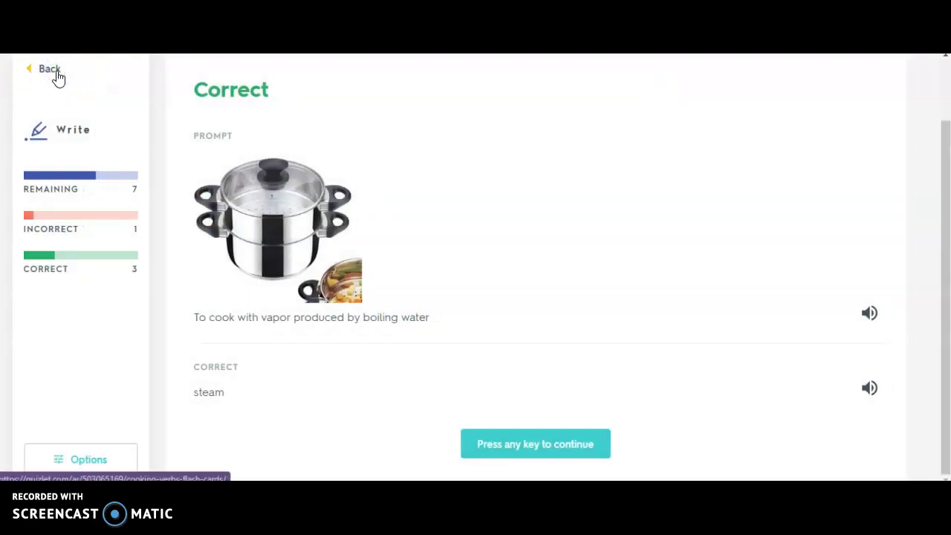
click(57, 74)
Step: Start Spell mode, replay the audio and submit grill for the definition about broiling over hot coals
click(223, 294)
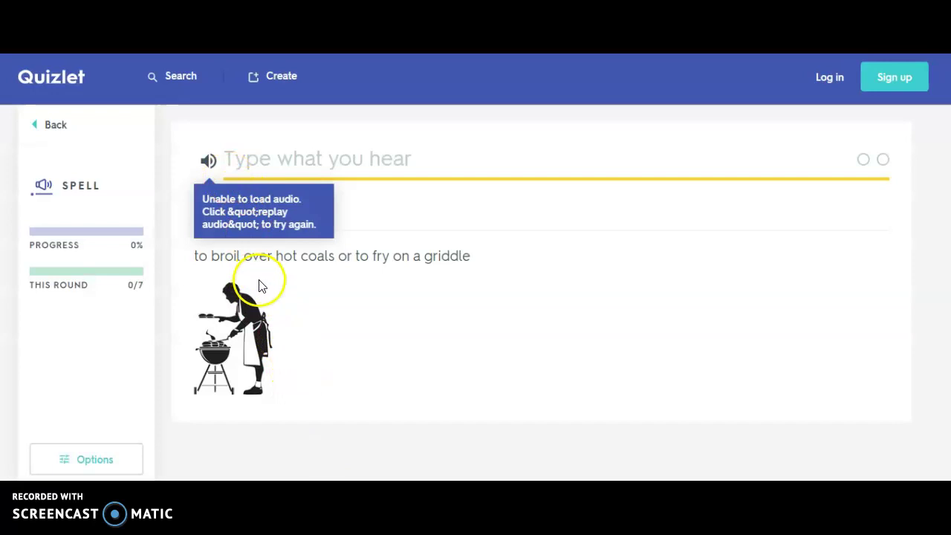
click(207, 160)
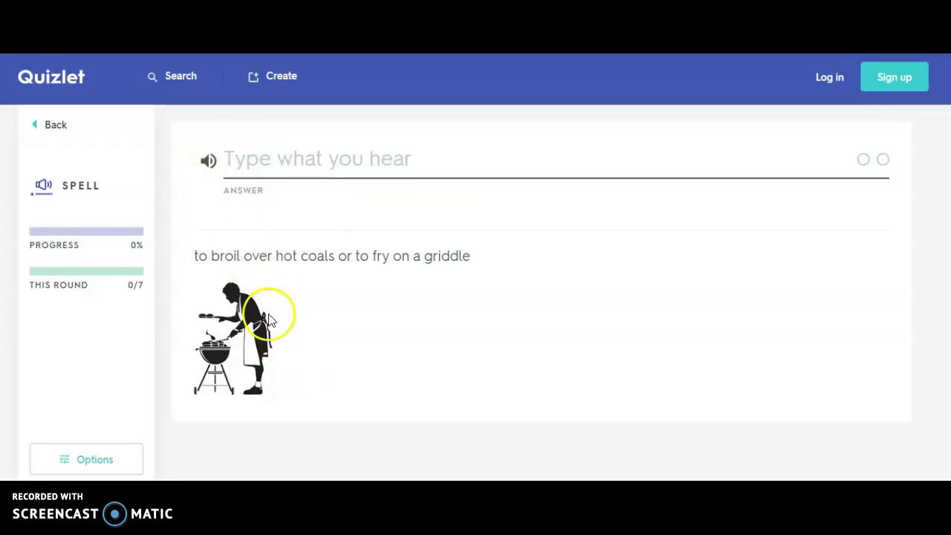
click(265, 156)
text(grill)
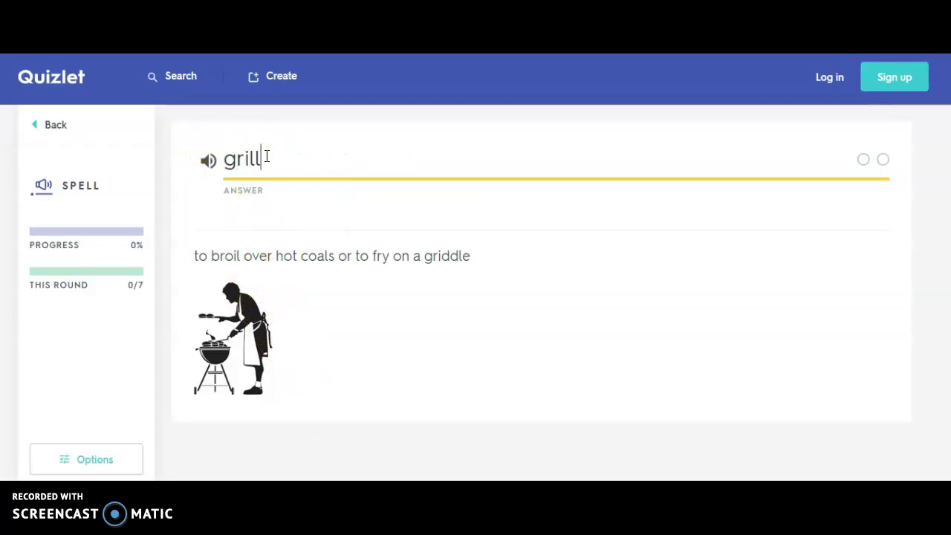
key(Return)
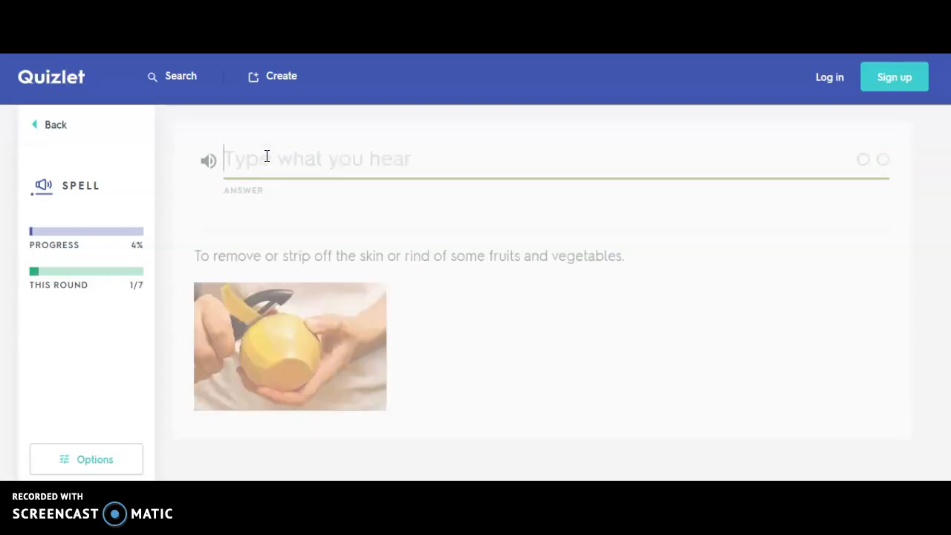
Step: Submit pil for the definition about removing the skin of fruits and vegetables, and retype the correct spelling for practice
click(238, 97)
click(226, 162)
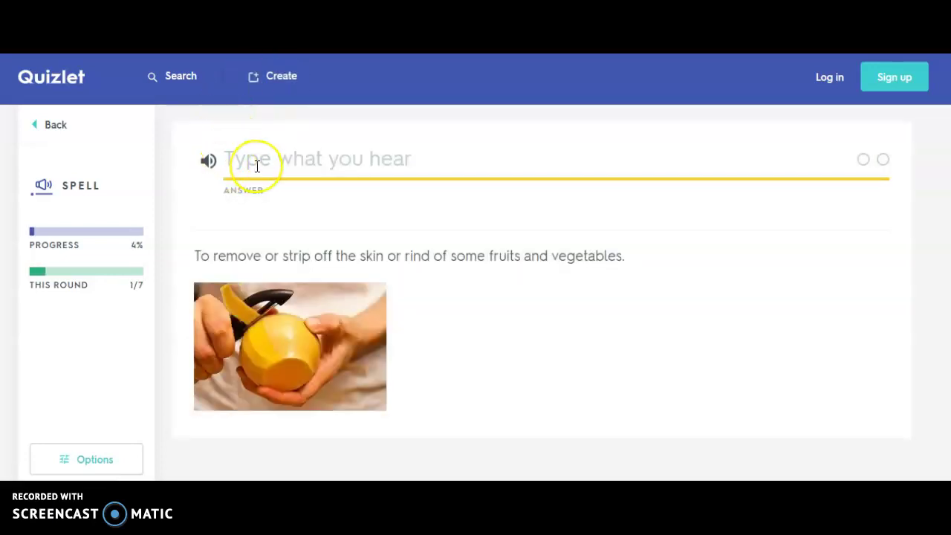
text(pil)
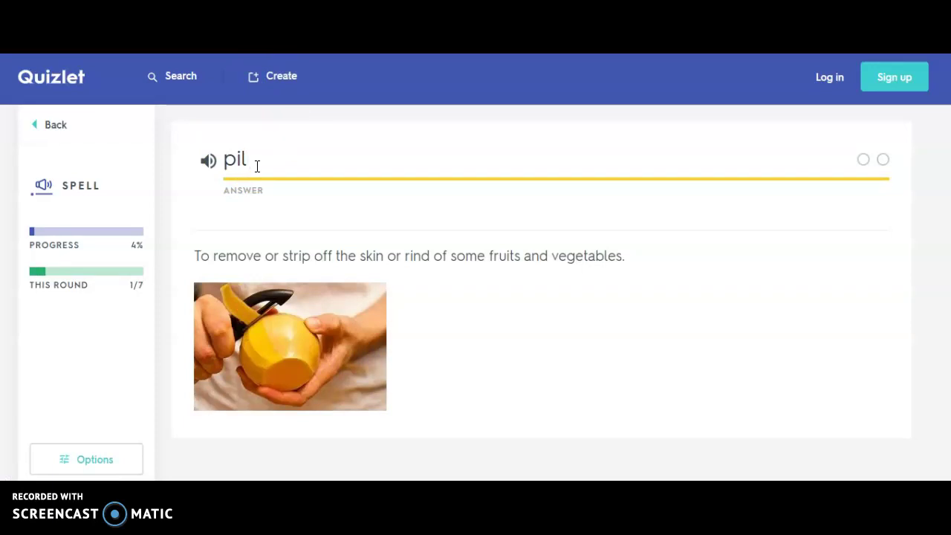
key(Return)
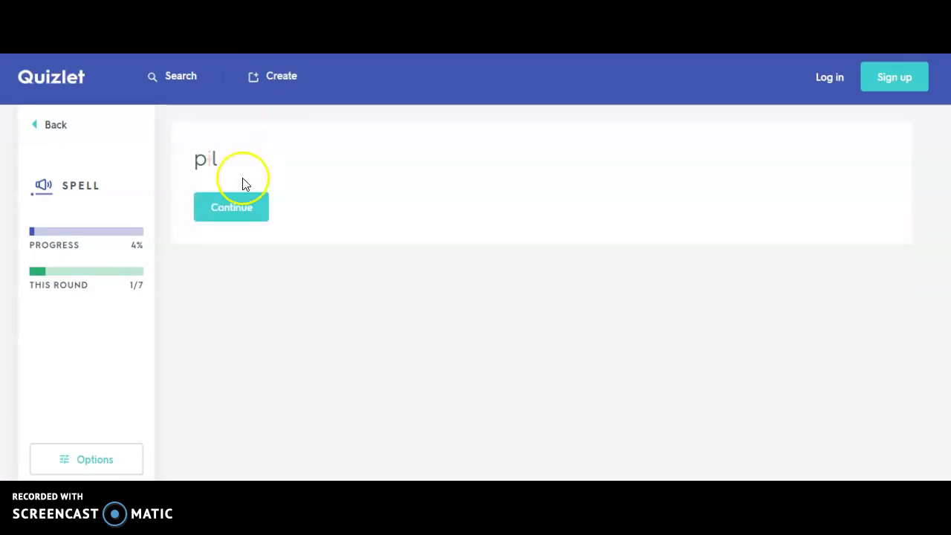
click(232, 210)
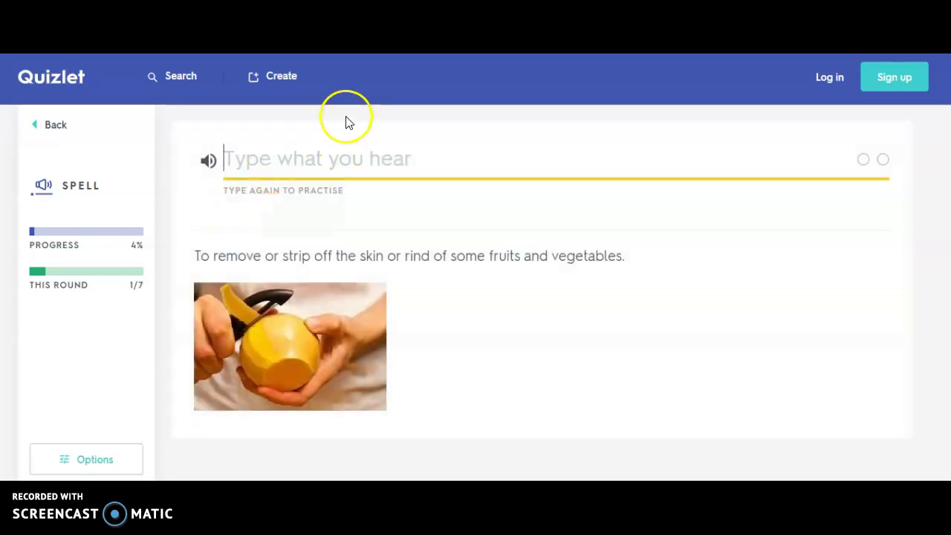
text(pee)
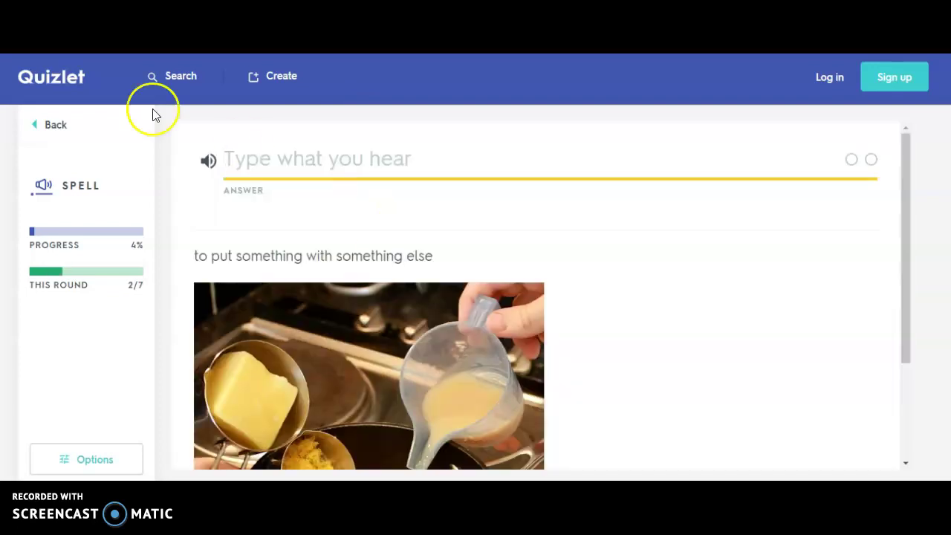
Step: Leave Spell mode, open Test mode and look through its written, matching, multiple choice and true/false questions
click(47, 128)
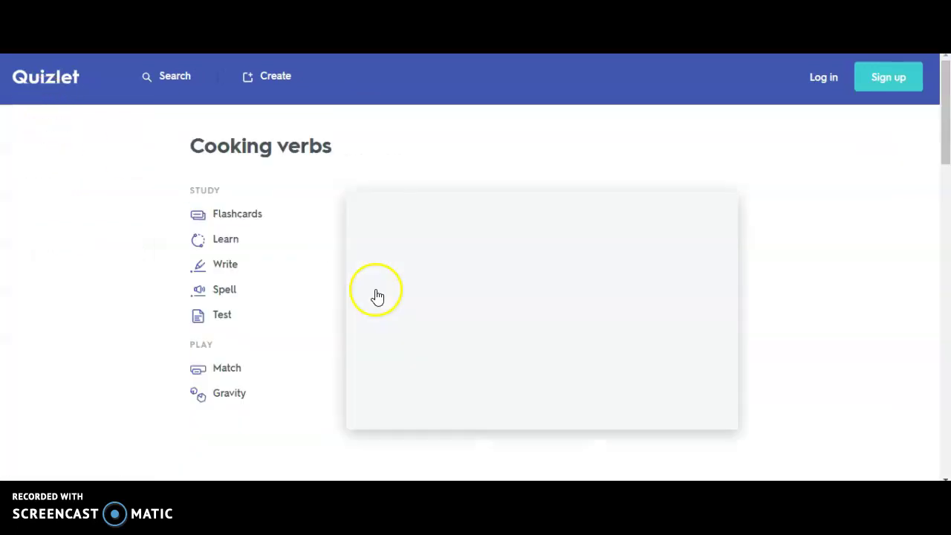
click(226, 324)
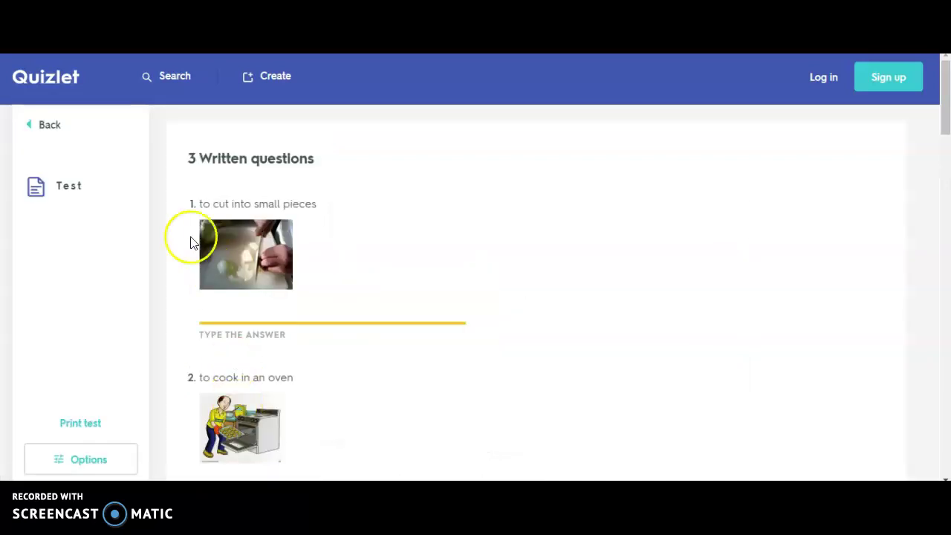
scroll(298, 330, down, 16)
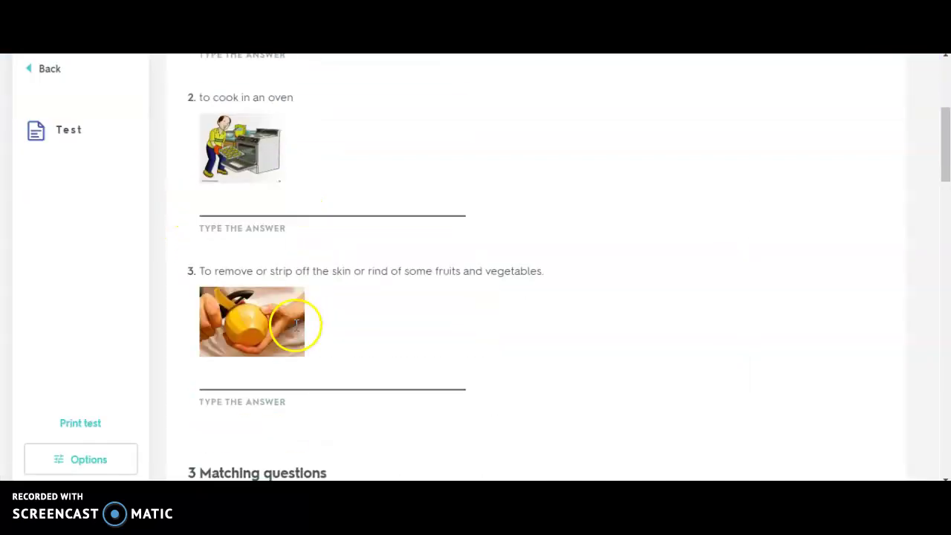
scroll(295, 334, down, 11)
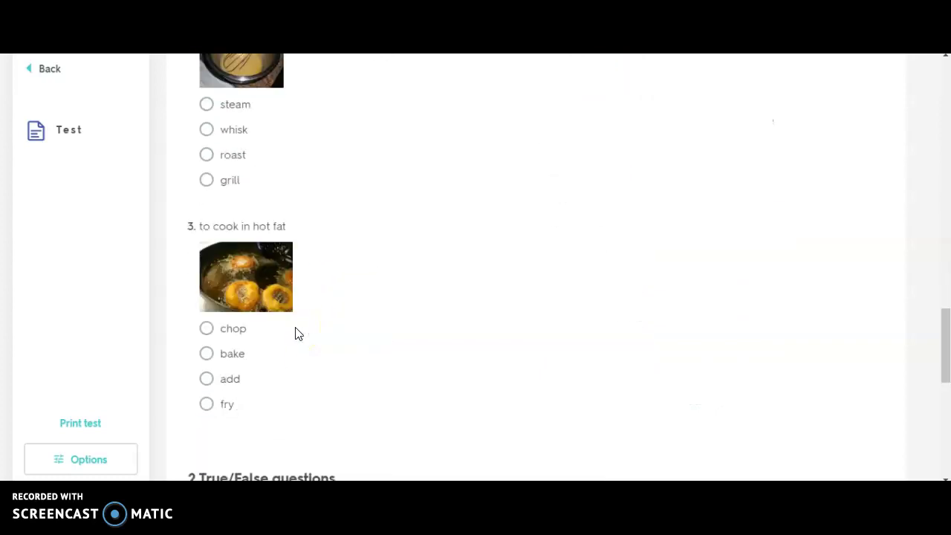
scroll(276, 320, up, 1)
scroll(279, 320, up, 20)
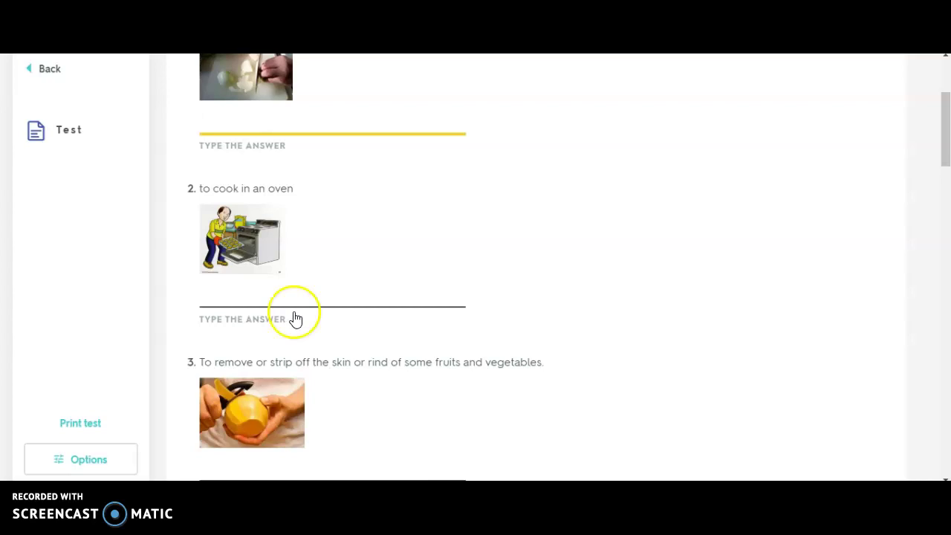
scroll(296, 319, up, 3)
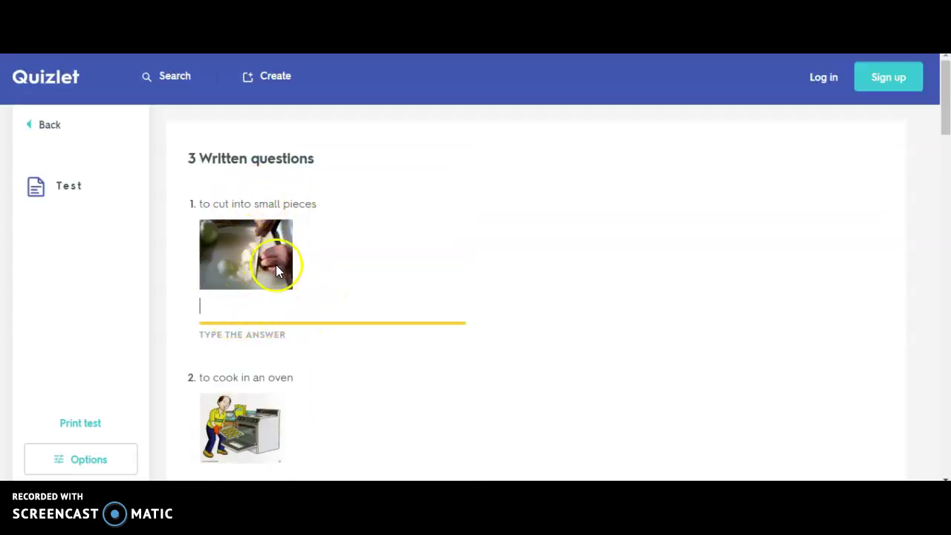
Step: Answer the written questions with chop for cutting into small pieces and bake for cooking in an oven
scroll(372, 282, down, 1)
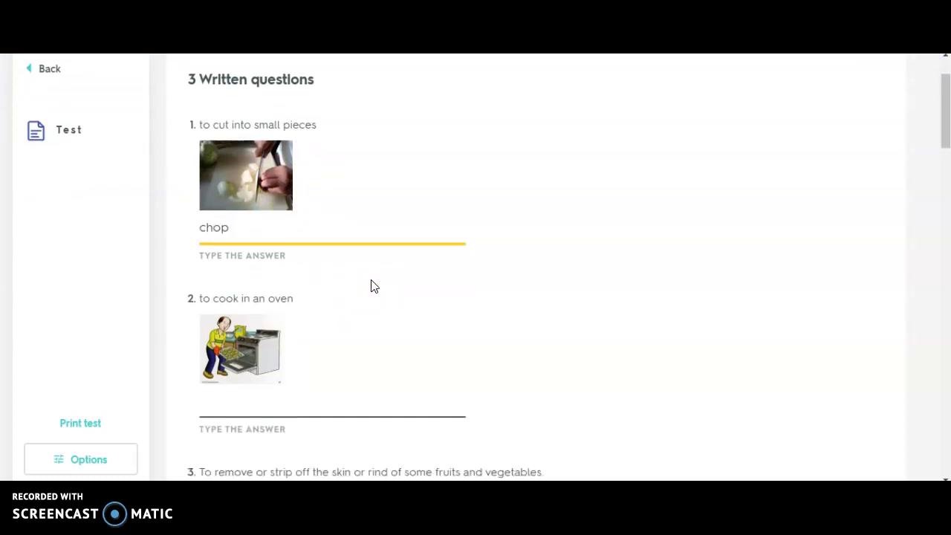
scroll(371, 285, down, 1)
click(277, 343)
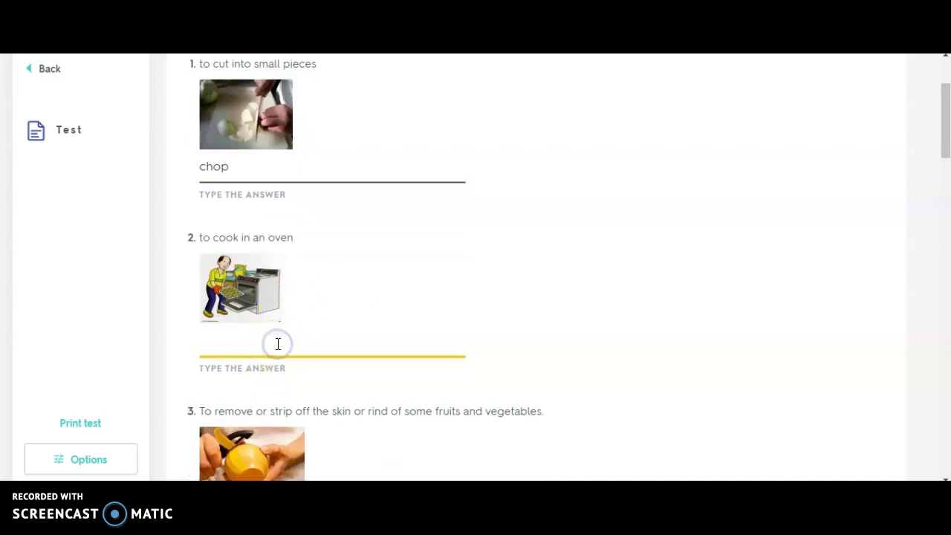
Step: Answer the matching questions with C for grill, B for roast and A for steam
scroll(277, 344, down, 7)
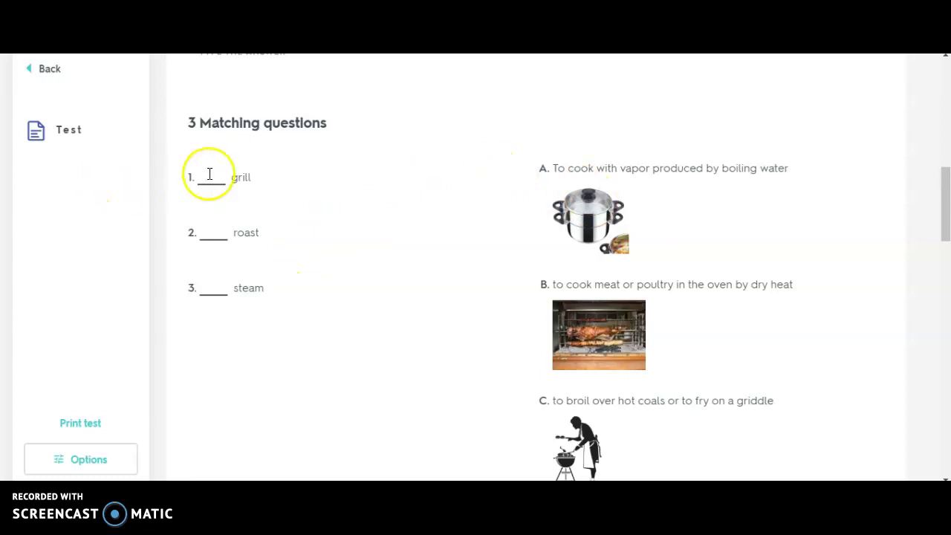
scroll(687, 376, down, 1)
text(C)
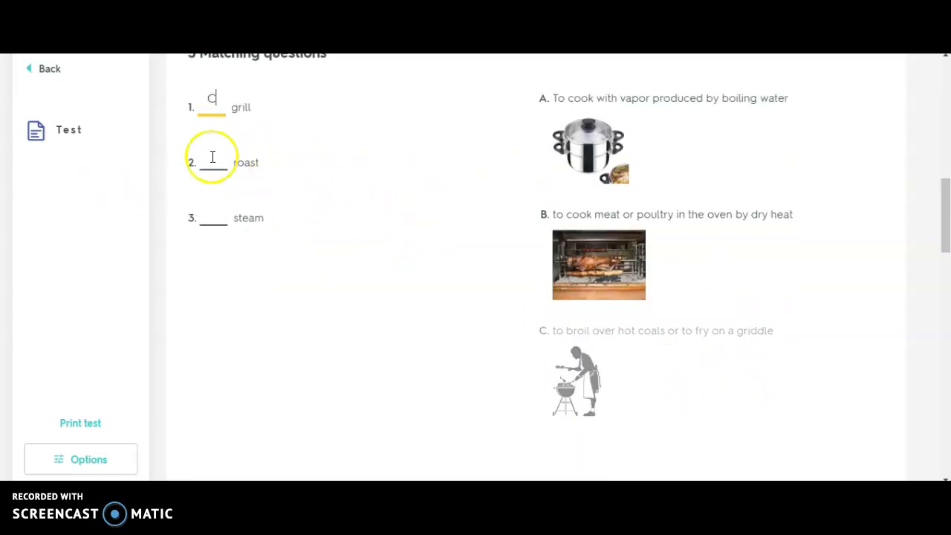
text(B)
click(215, 201)
text(A)
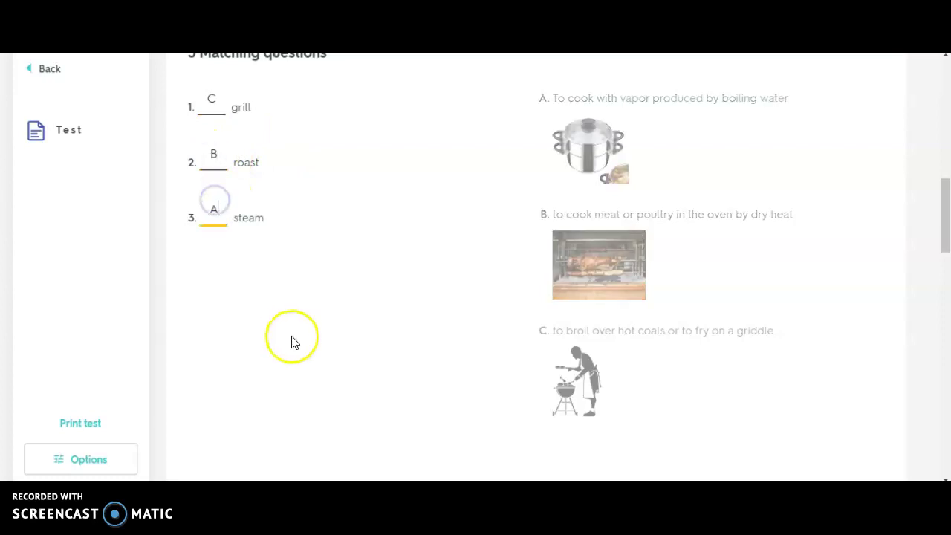
Step: Answer the three multiple choice questions with fry, whisk and chop, in that order
scroll(292, 336, down, 1)
scroll(292, 335, down, 4)
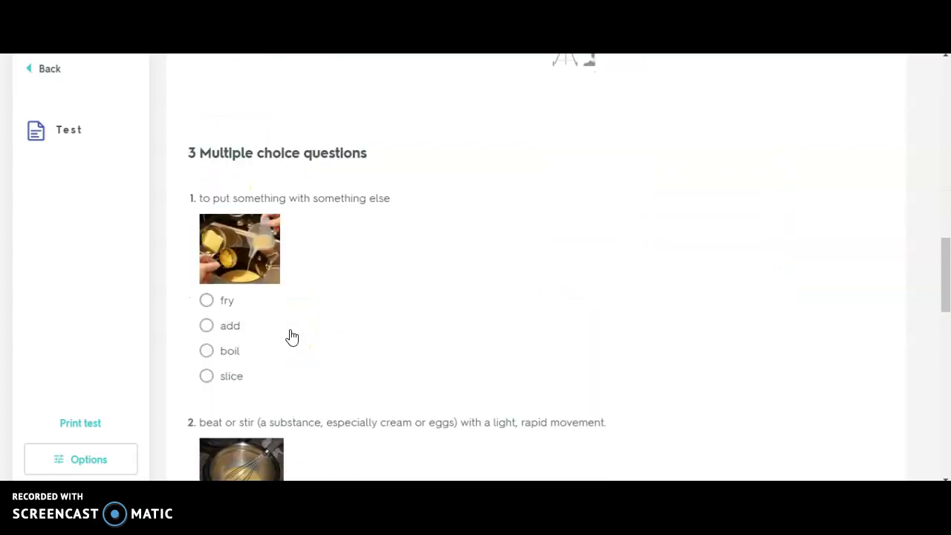
click(220, 301)
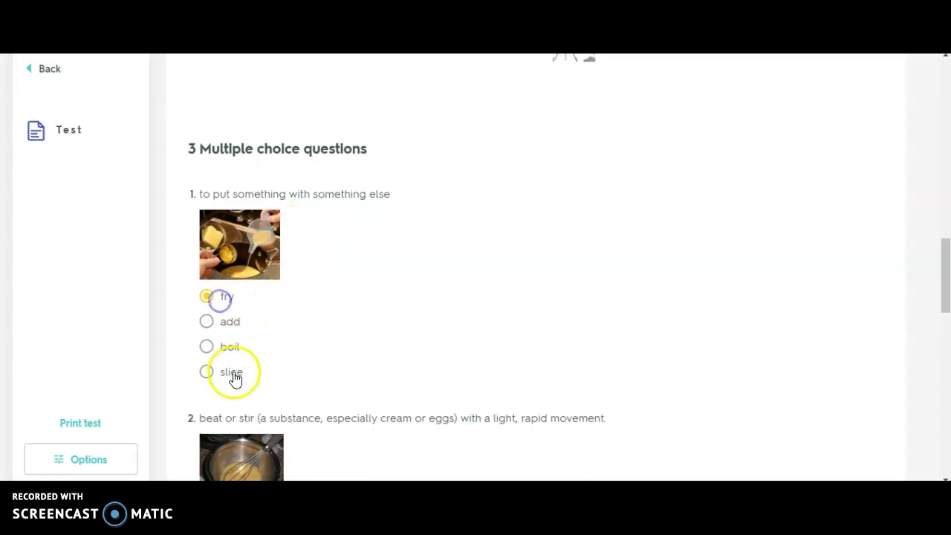
scroll(205, 426, down, 2)
click(207, 410)
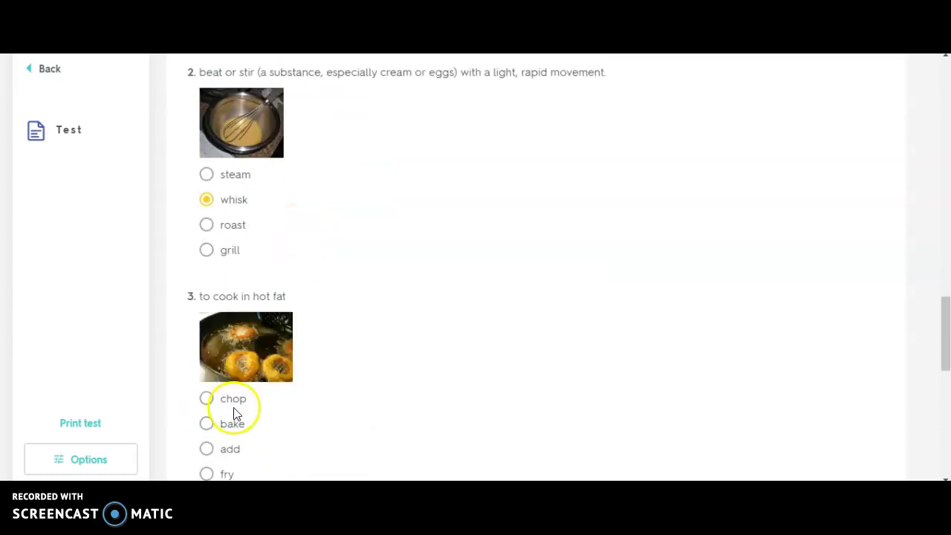
click(234, 403)
Step: Mark the peel statement as False and the slice statement as True, and submit the test for checking
scroll(234, 405, down, 5)
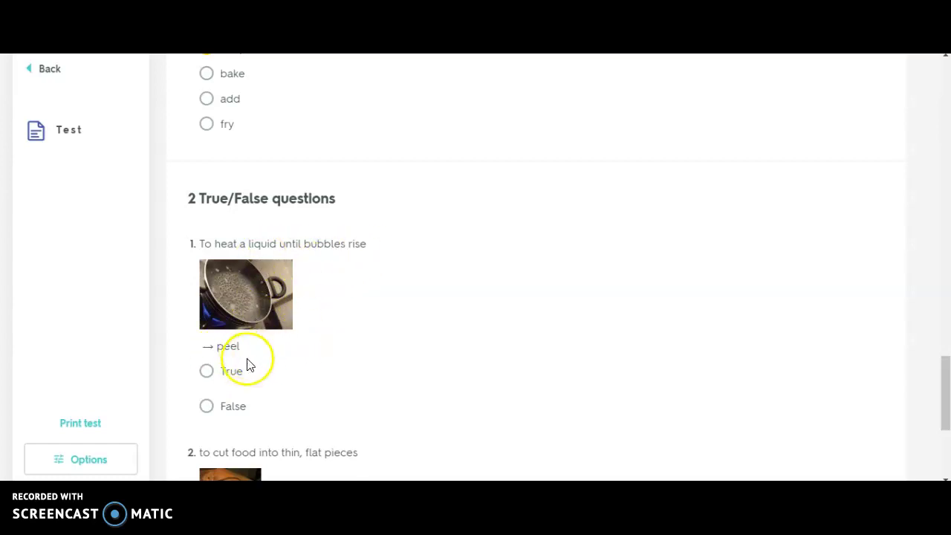
scroll(230, 414, down, 2)
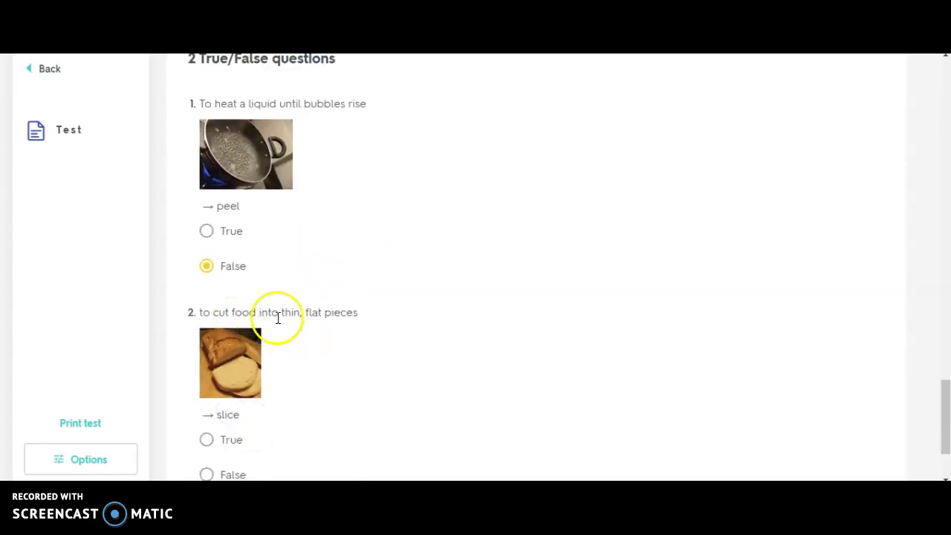
scroll(278, 318, down, 1)
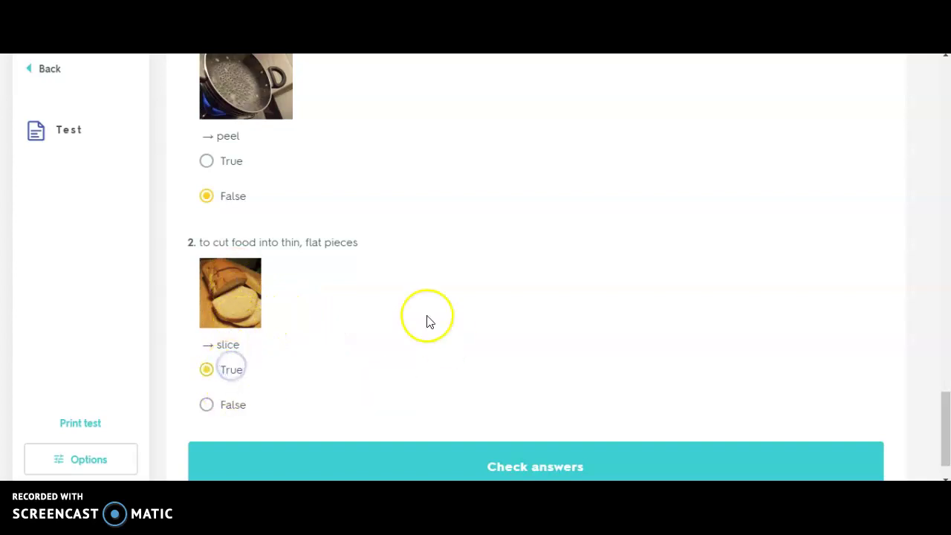
scroll(427, 321, down, 1)
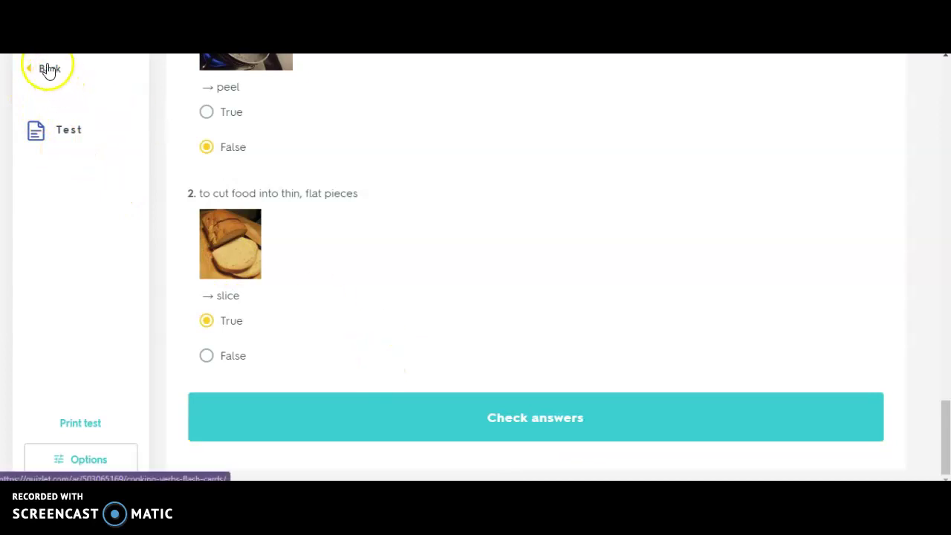
click(358, 384)
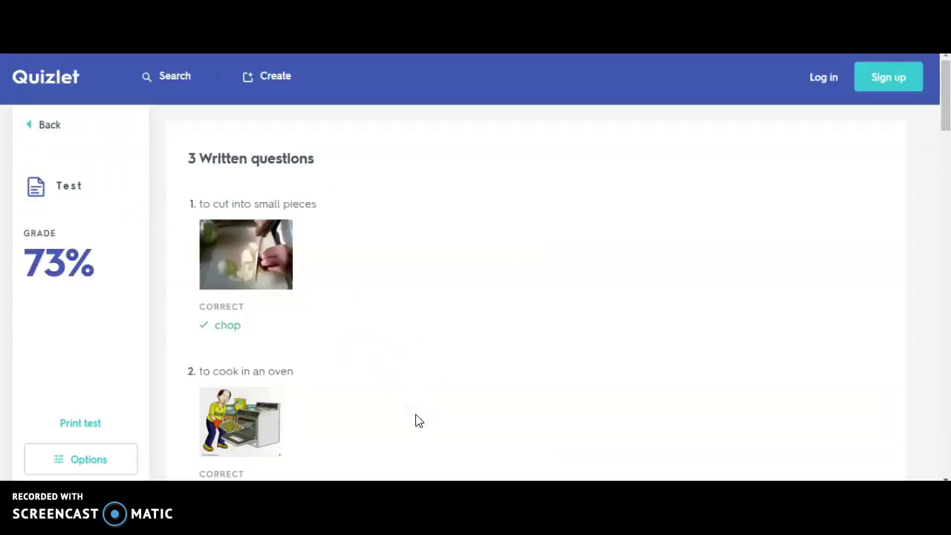
Step: Review the graded test answers and return to the set page, dismissing the sign-up prompt
scroll(276, 312, down, 8)
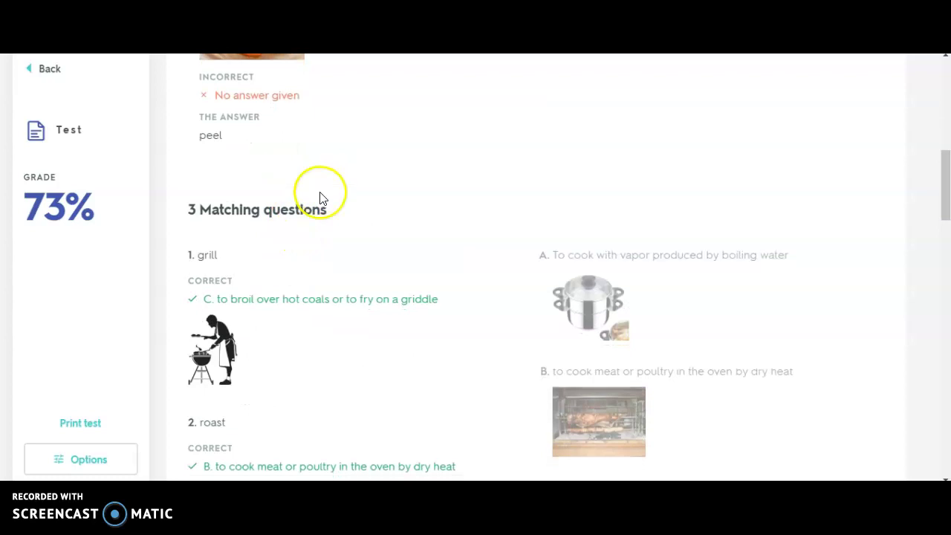
scroll(320, 197, down, 8)
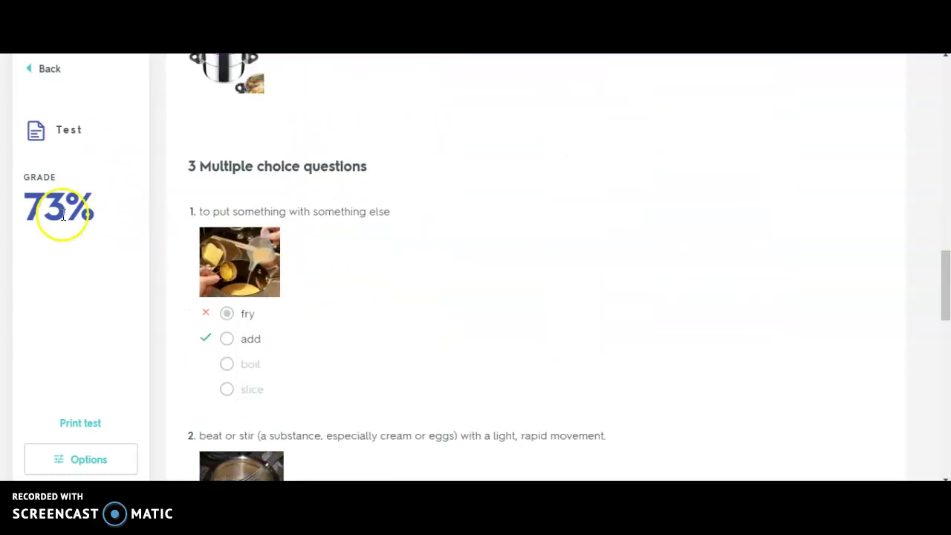
click(35, 73)
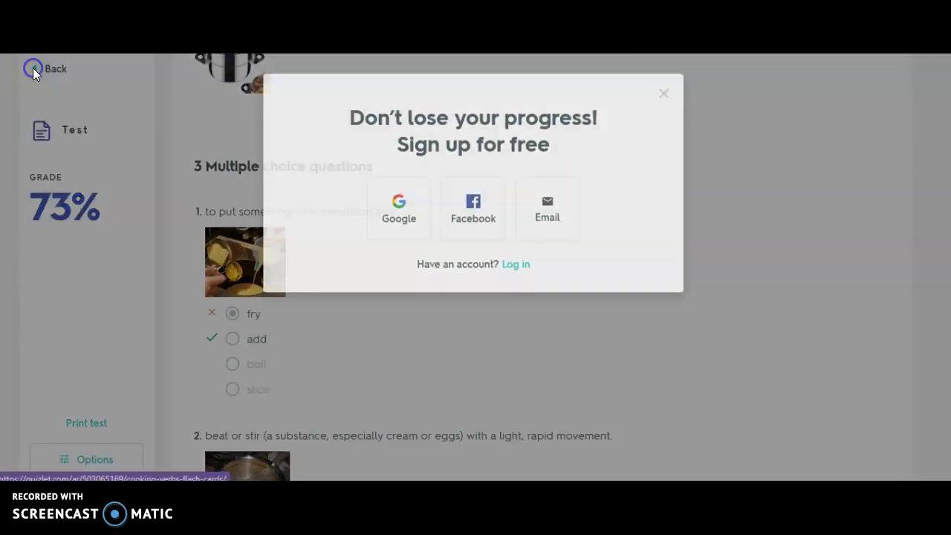
click(664, 99)
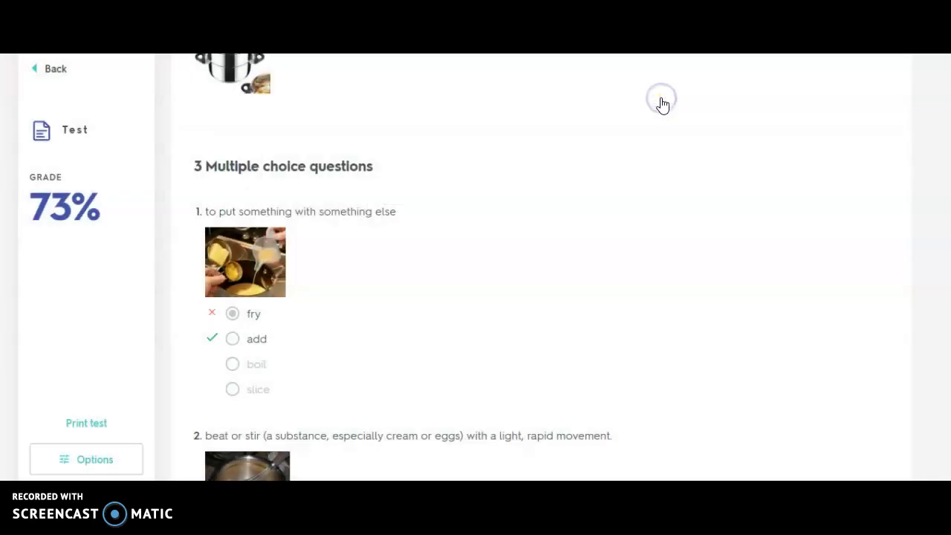
click(46, 69)
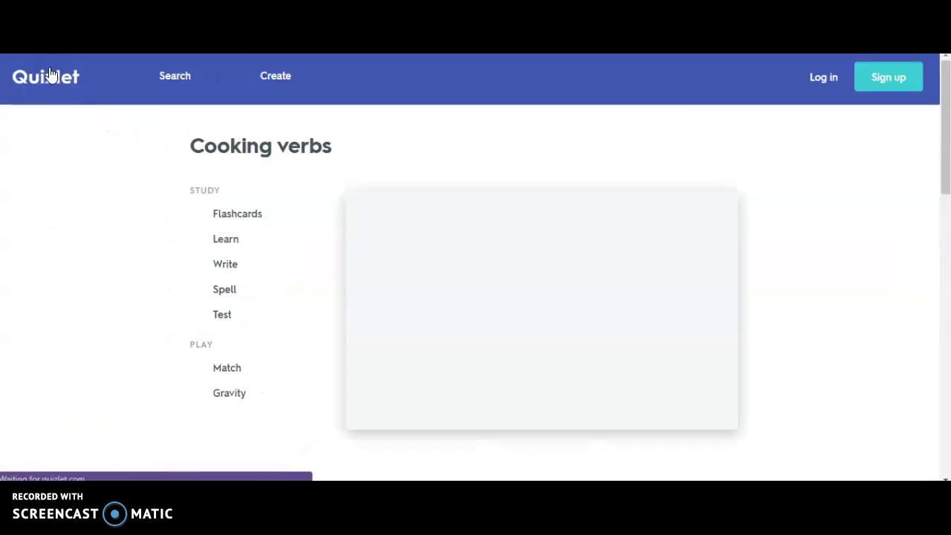
Step: Open the Match game from the set page and start a round
double_click(201, 346)
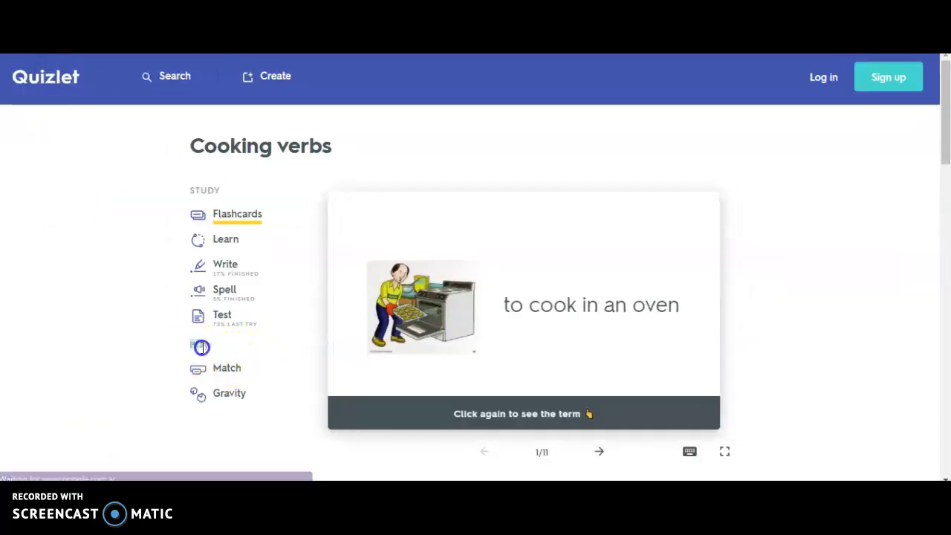
click(231, 370)
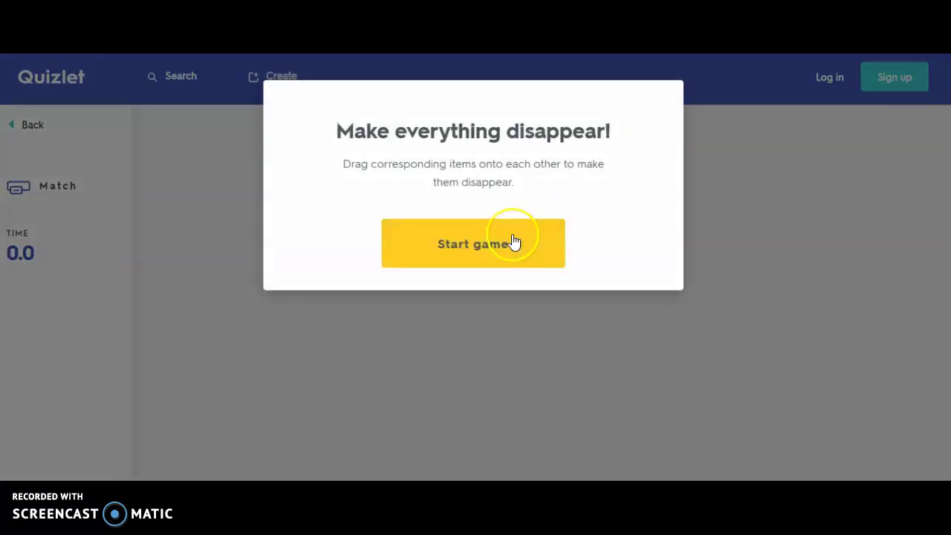
click(513, 242)
Step: Match roast with cooking meat or poultry by dry heat, and chop with cutting into small pieces
drag(484, 241, 297, 237)
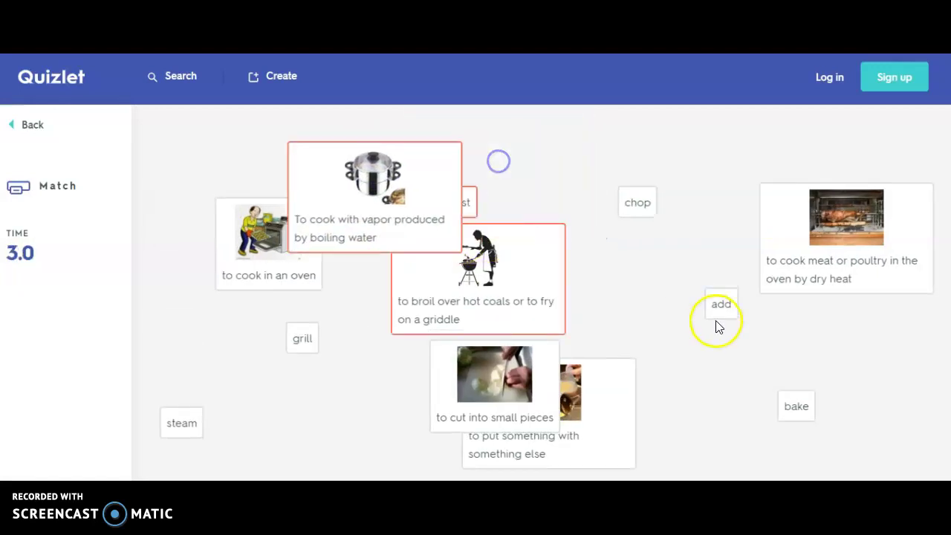
drag(469, 202, 850, 225)
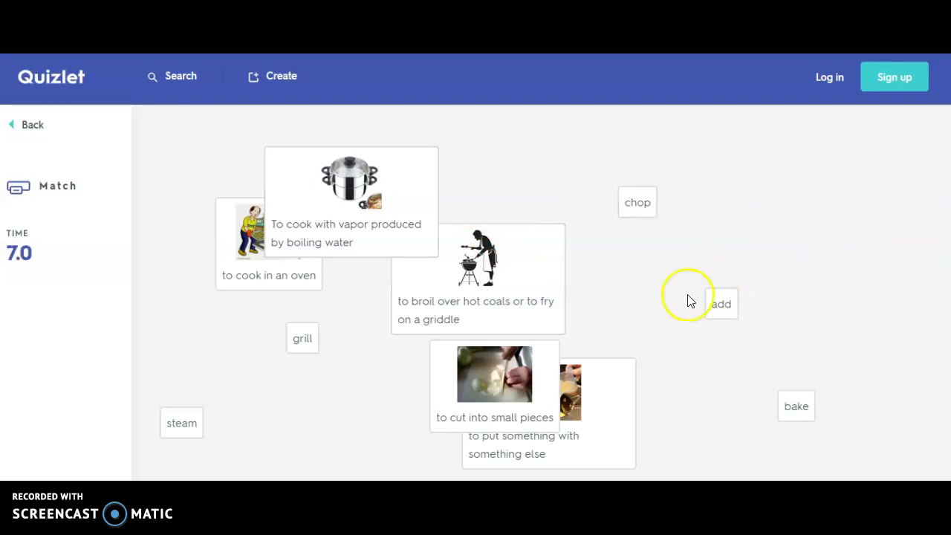
drag(726, 306, 704, 321)
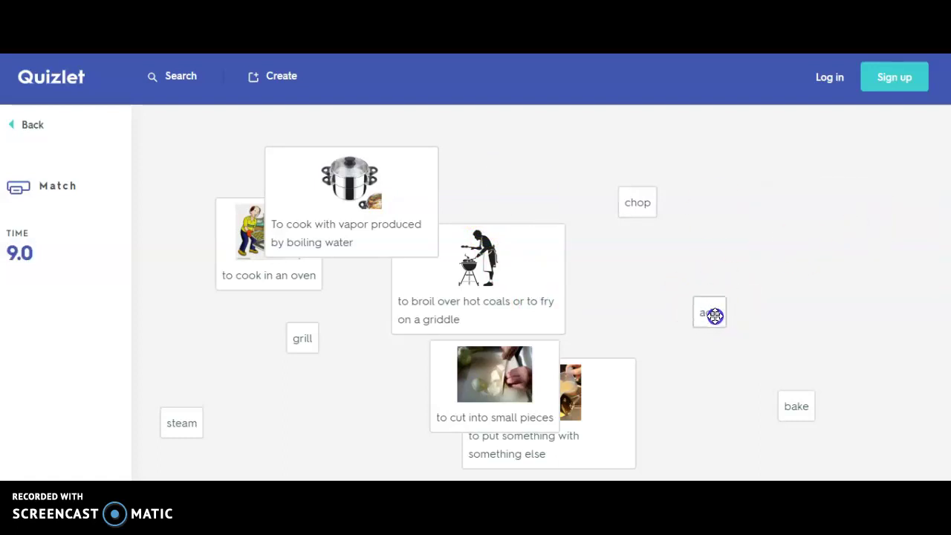
drag(637, 202, 508, 379)
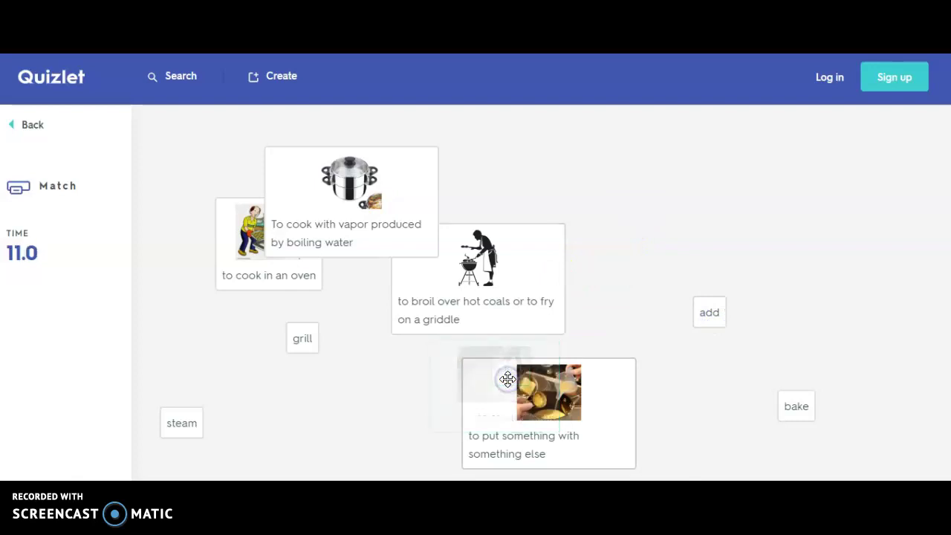
click(810, 426)
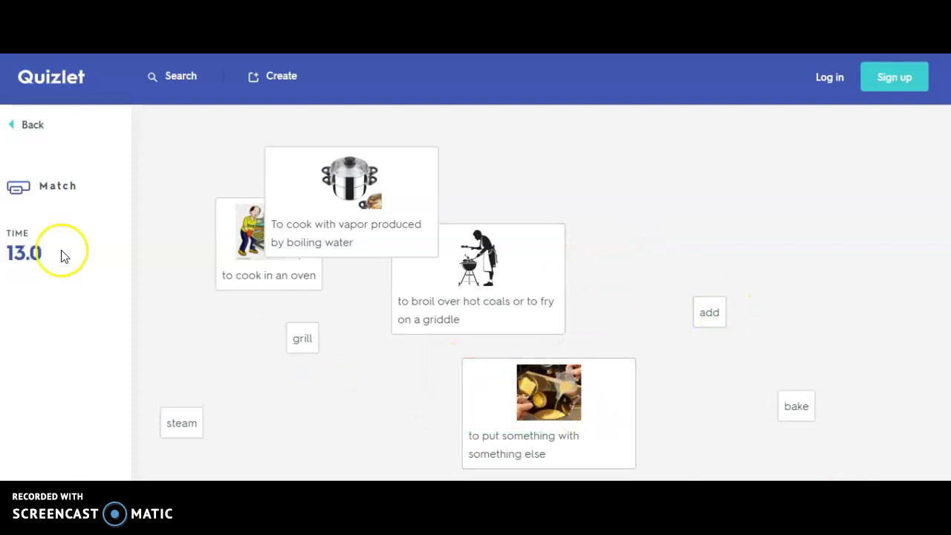
Step: Leave the Match game for the set page, dismissing the sign-up prompt, and open the Gravity game
click(31, 131)
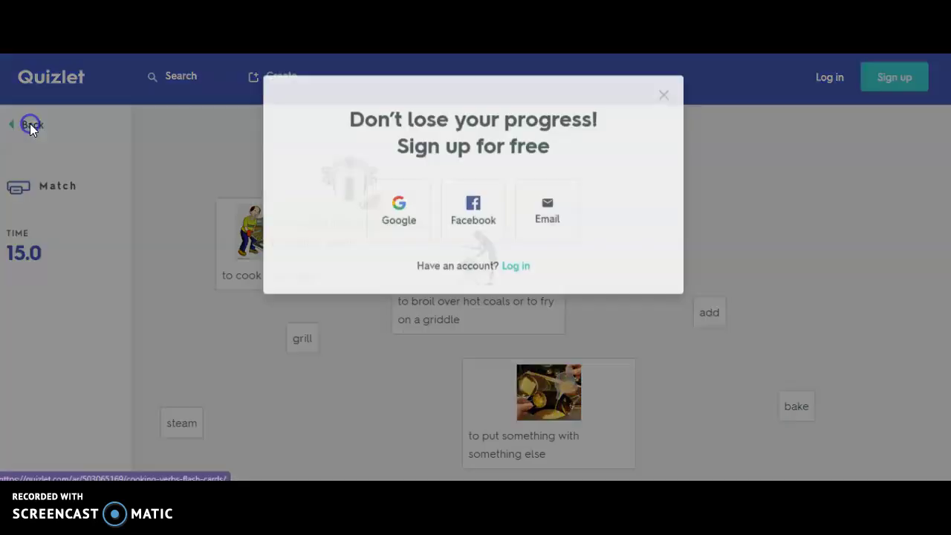
click(663, 100)
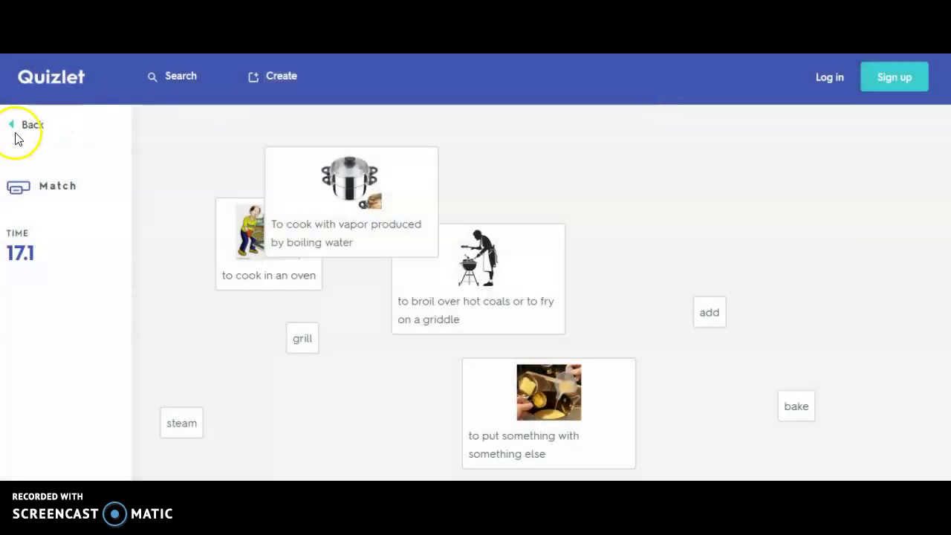
click(32, 125)
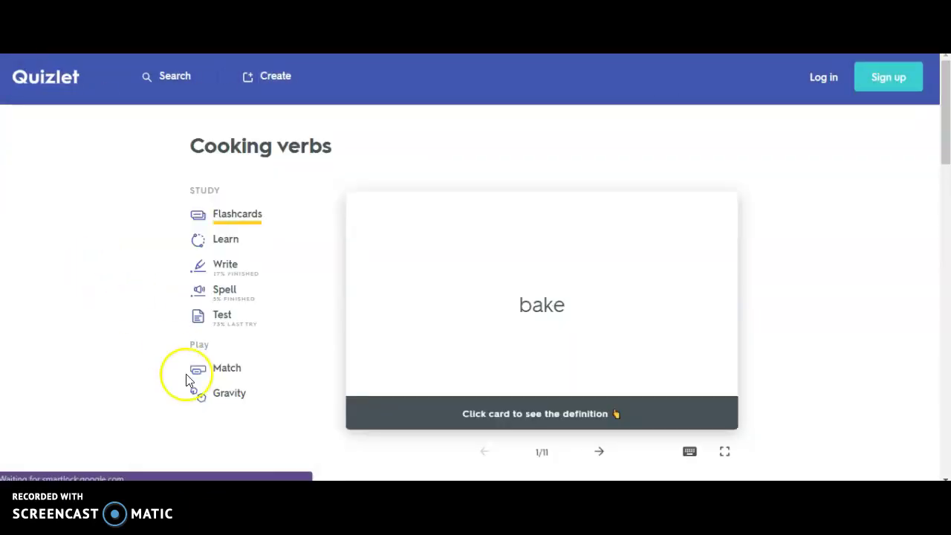
click(232, 400)
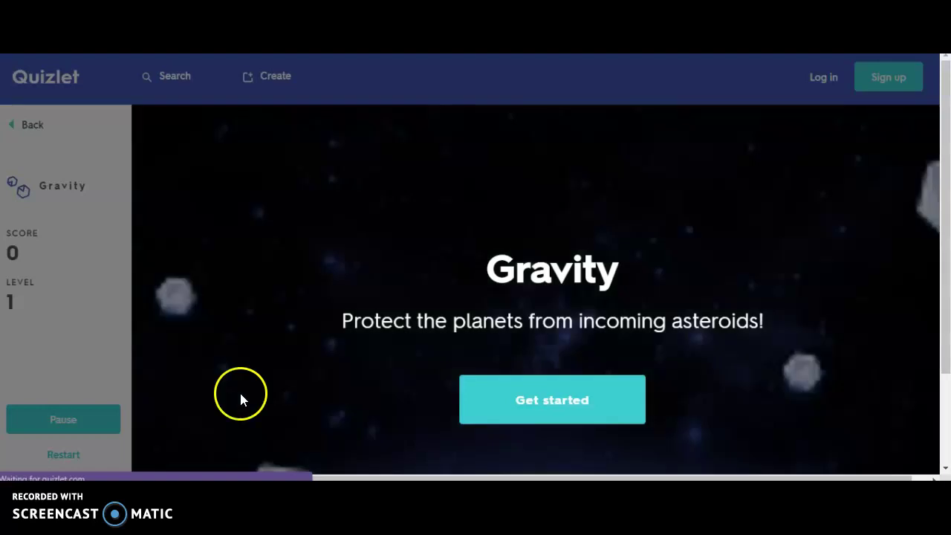
Step: Start a Gravity game with all terms, definitions as answers and medium difficulty
click(606, 409)
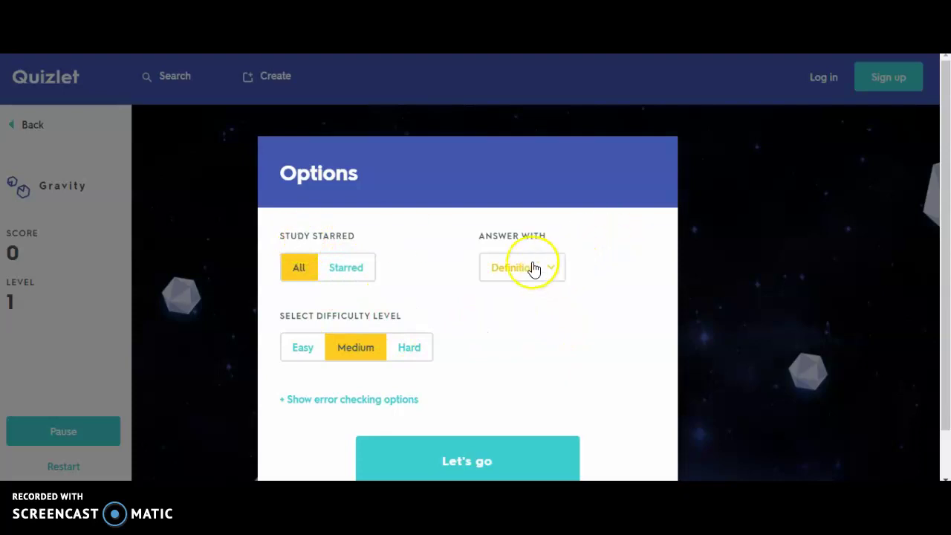
click(436, 464)
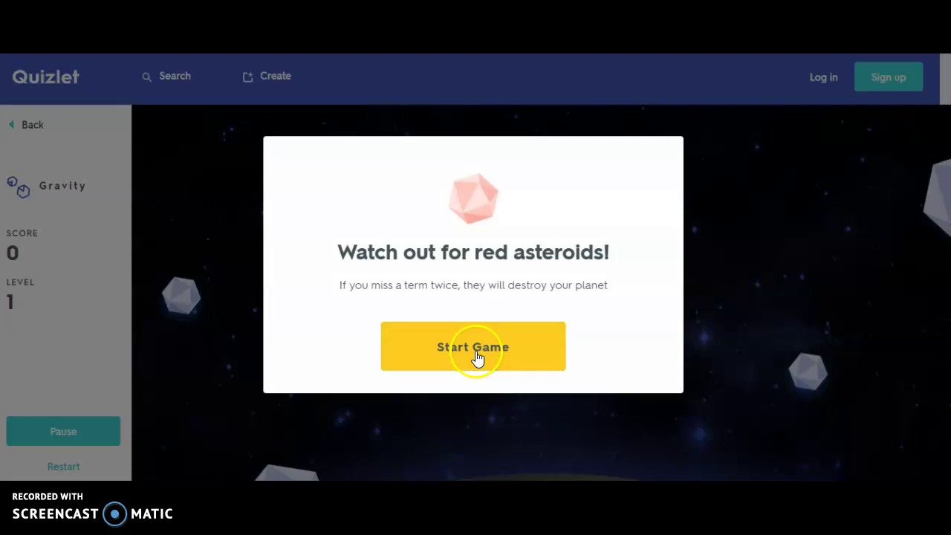
click(477, 358)
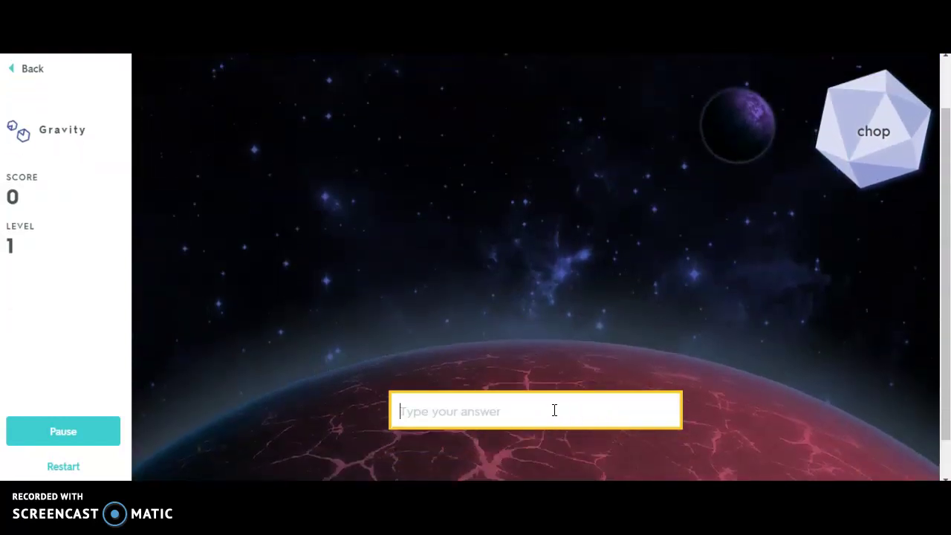
Step: Try to answer the falling "chop" asteroid with the definition "to add something to something els"
scroll(554, 410, up, 1)
click(947, 297)
click(873, 233)
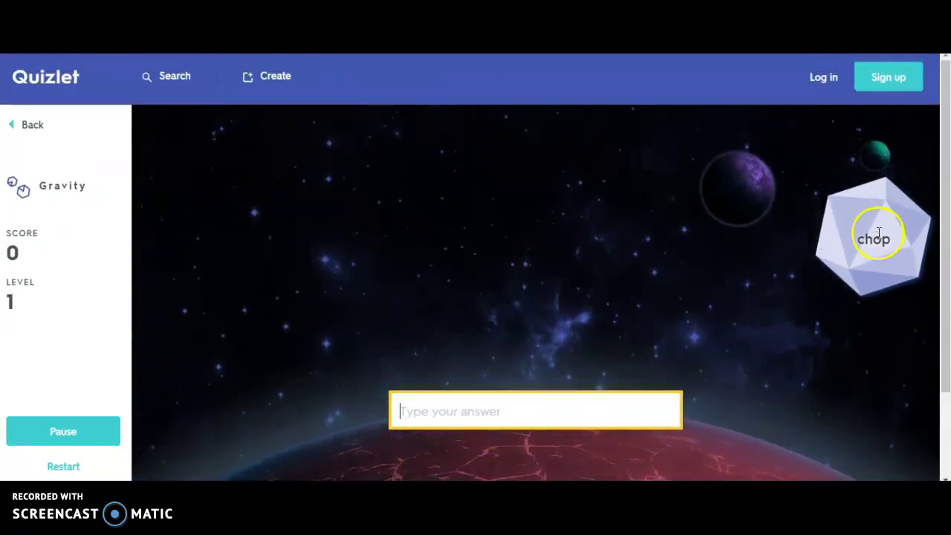
click(510, 419)
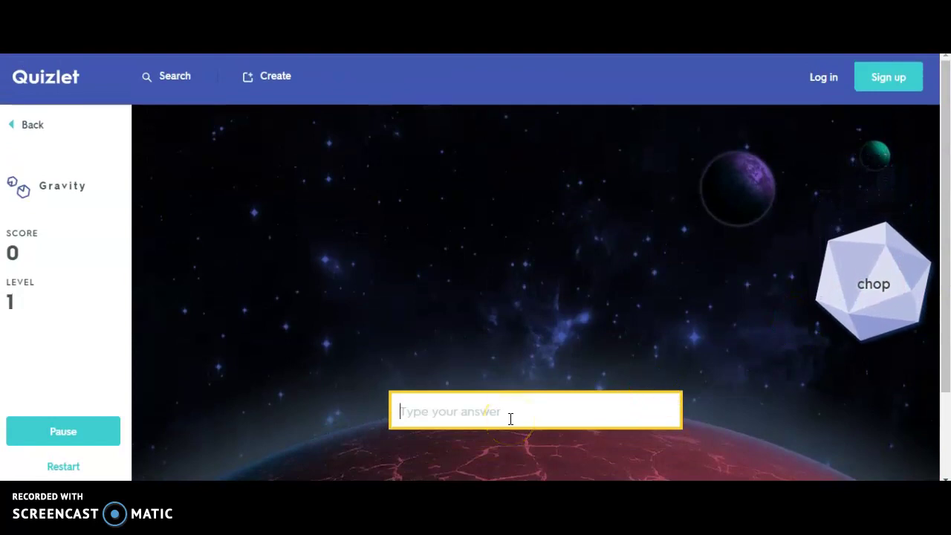
text(chop)
key(Return)
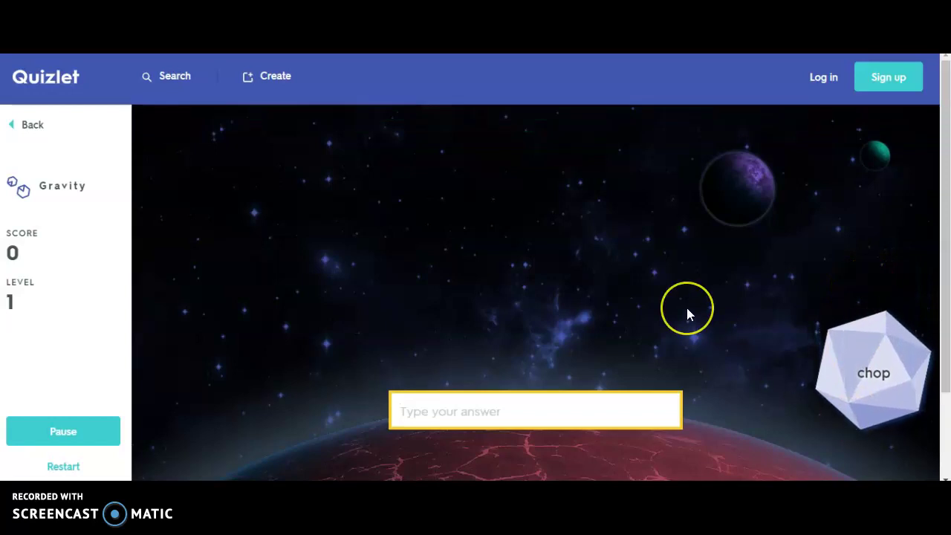
text(to add )
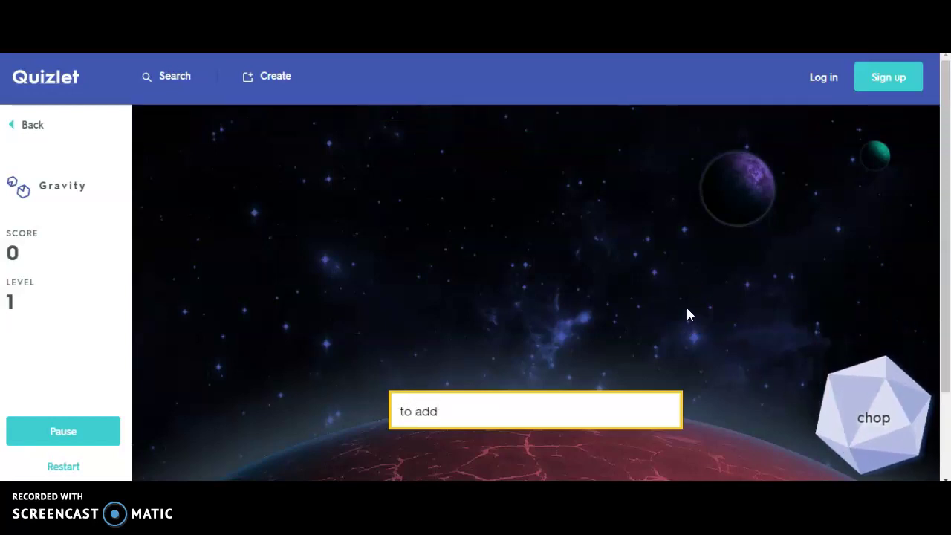
text(so)
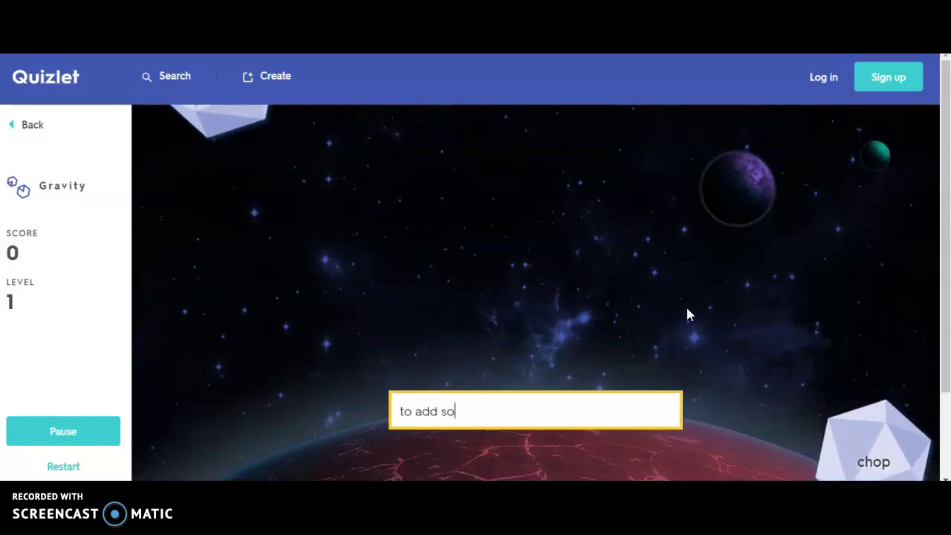
text(mething to something to s)
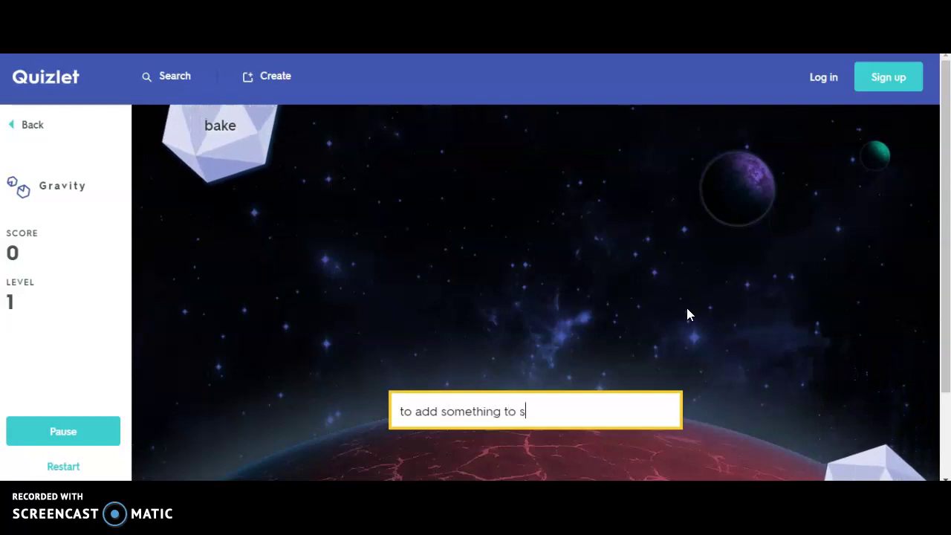
text(els)
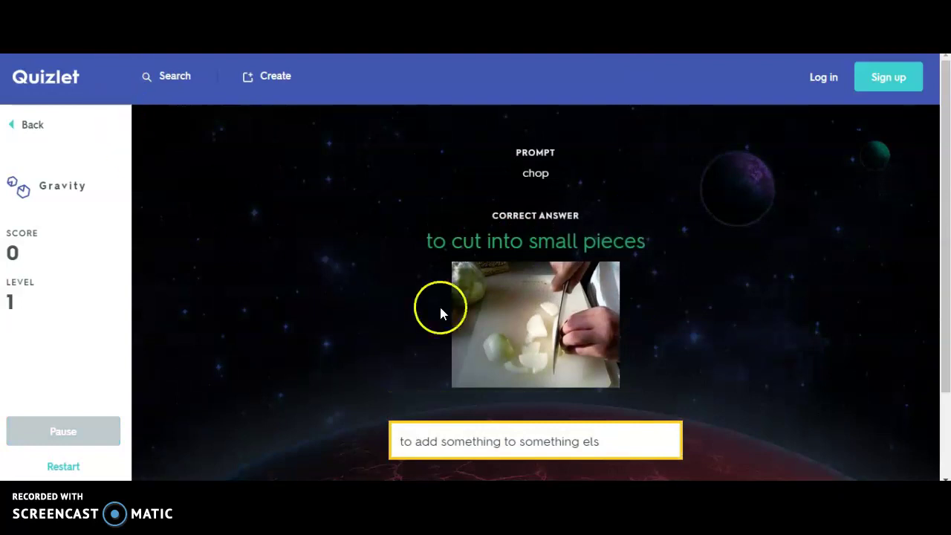
Step: Review the correct answer for chop and leave the Gravity game for the set page, dismissing the sign-up prompt
scroll(445, 397, down, 3)
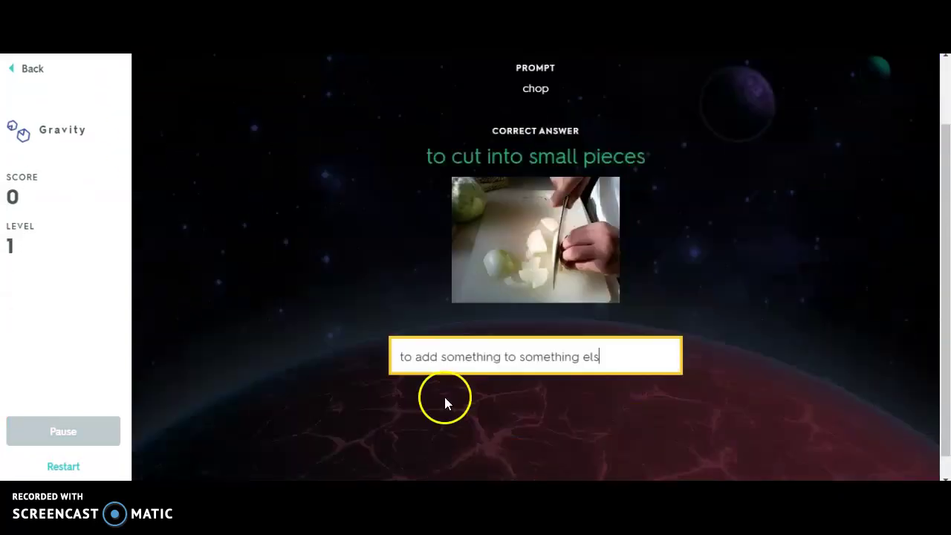
scroll(424, 381, up, 3)
click(46, 188)
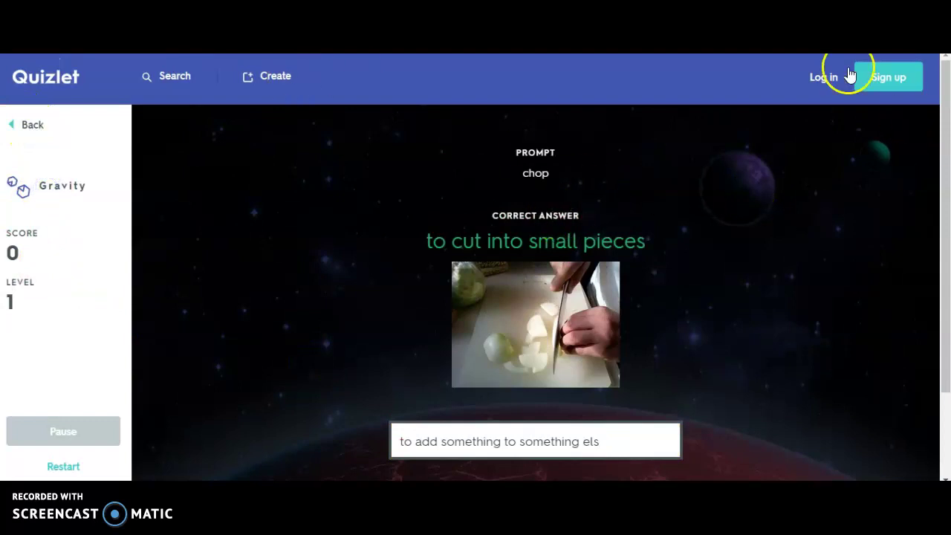
click(28, 124)
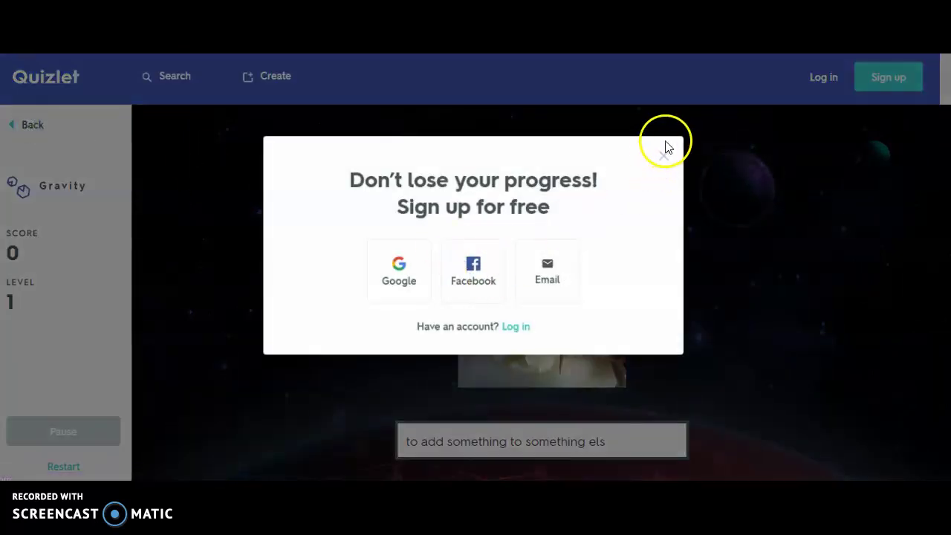
click(664, 153)
click(165, 174)
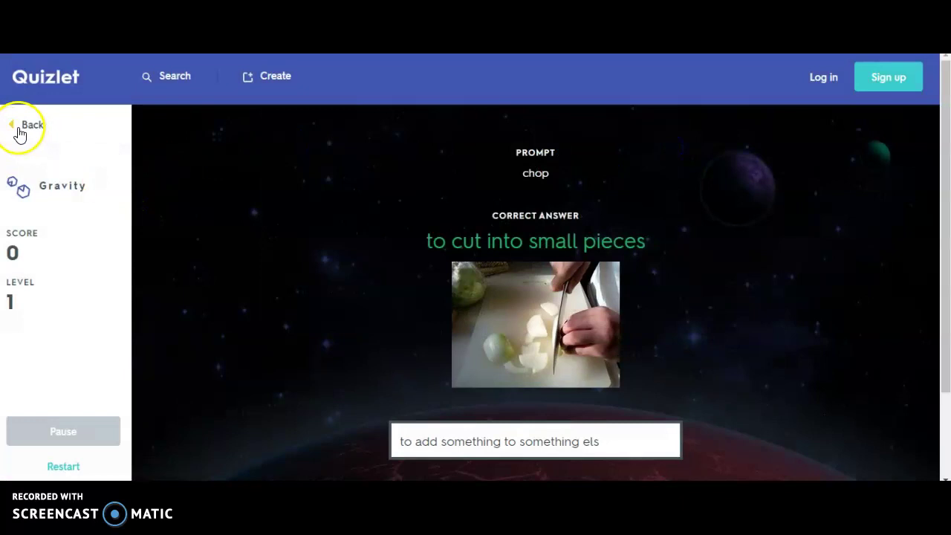
click(19, 131)
Step: Reopen Gravity and start a new game with Answer With set to Term
click(207, 394)
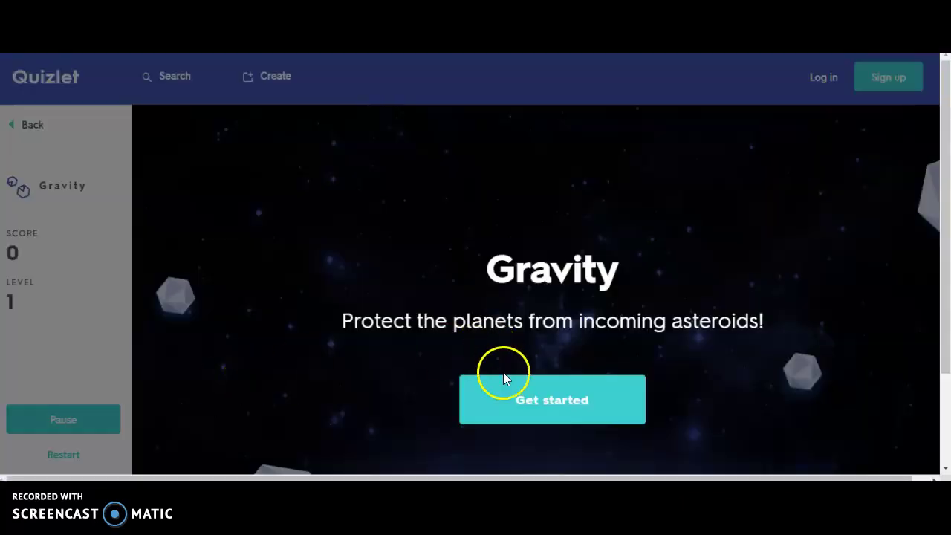
click(520, 410)
click(521, 273)
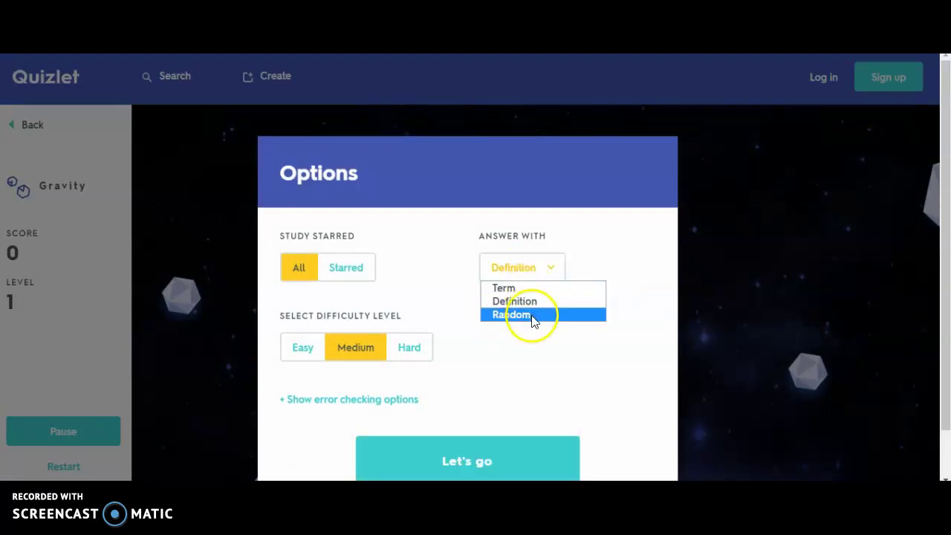
click(530, 289)
click(474, 461)
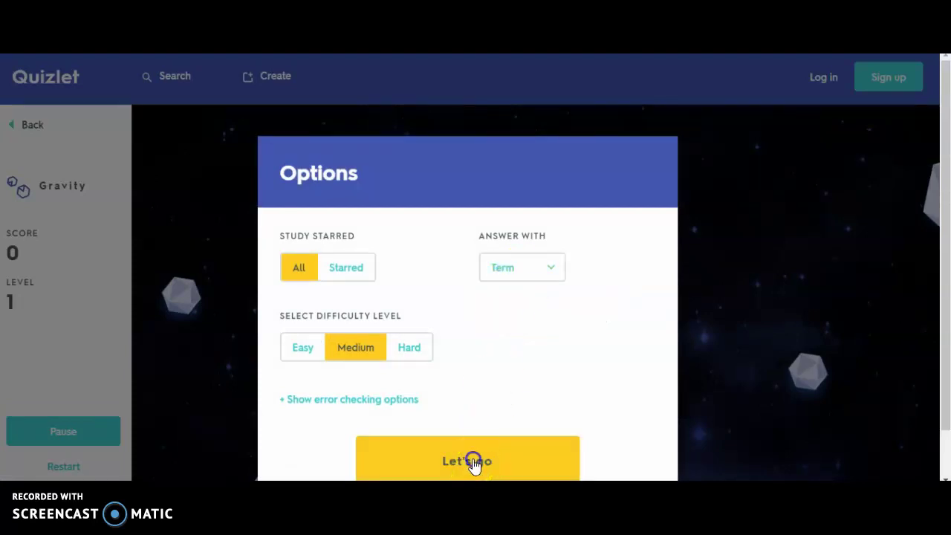
click(459, 342)
click(382, 325)
Step: Answer the asteroid about cooking with vapor produced by boiling water with "steam"
click(526, 310)
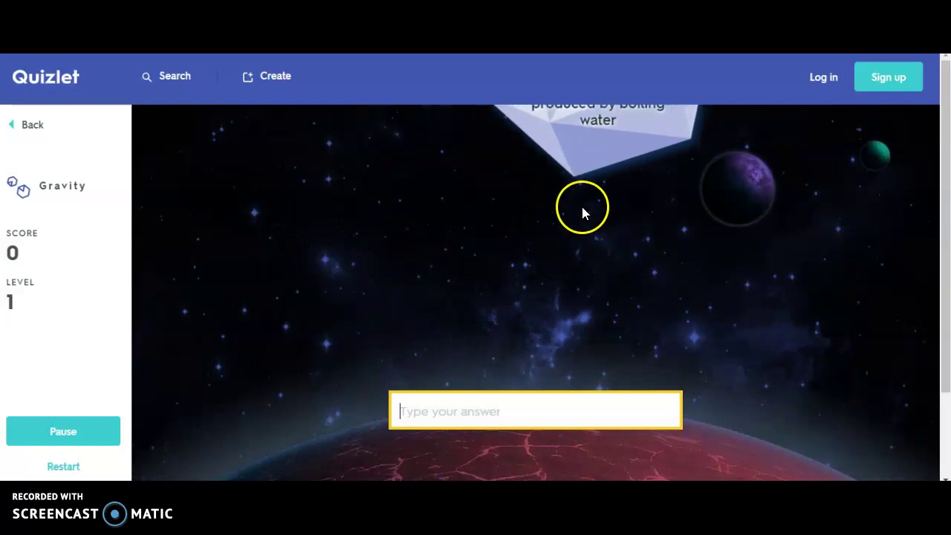
click(545, 404)
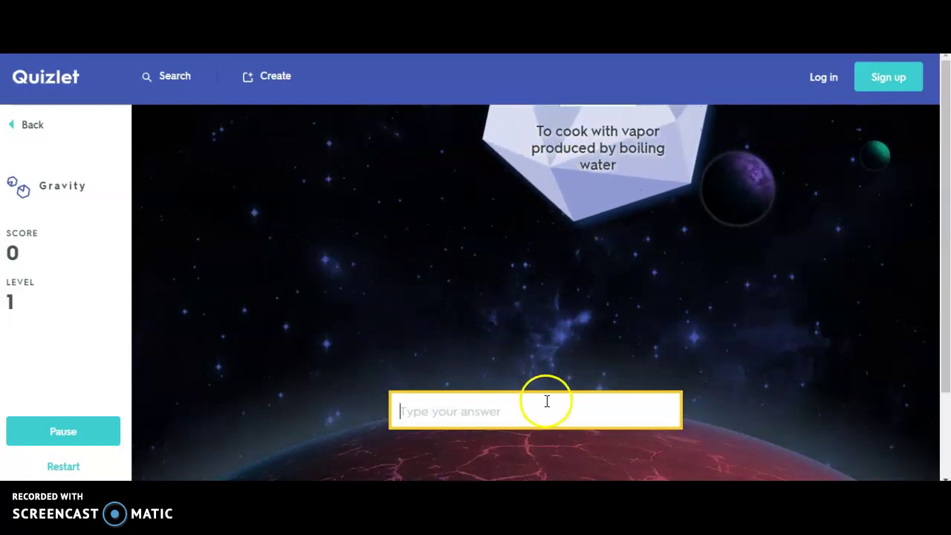
text(steam)
key(Return)
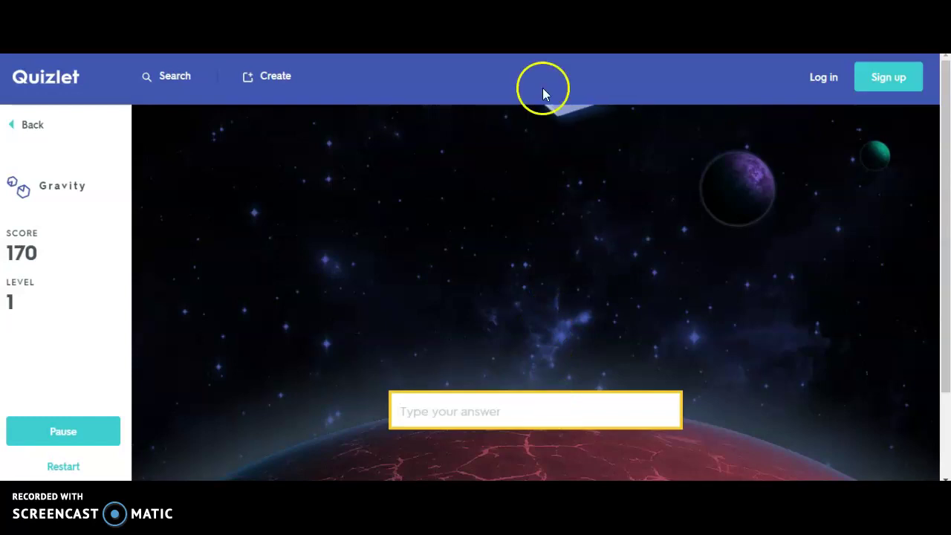
Step: Quit the Gravity round and return to the Cooking verbs set page, dismissing the sign-up prompt
click(32, 126)
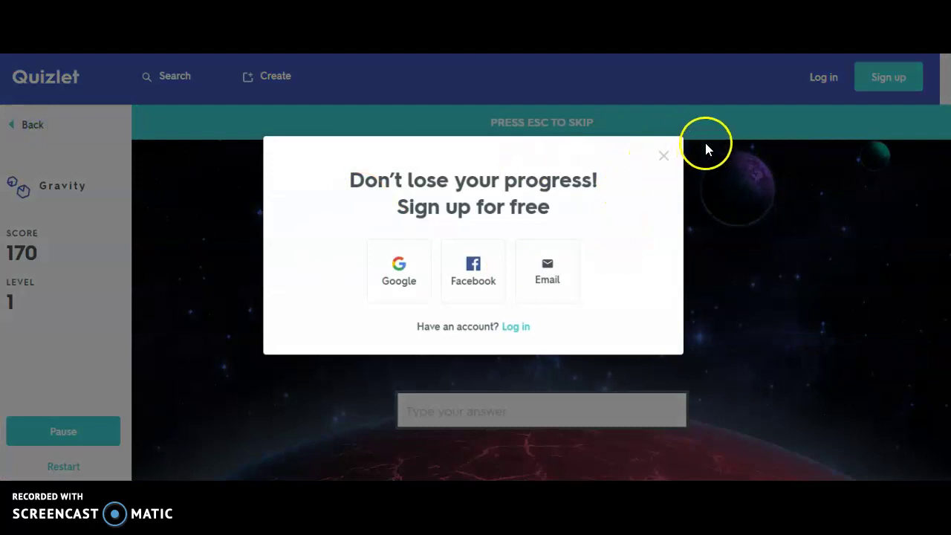
click(663, 157)
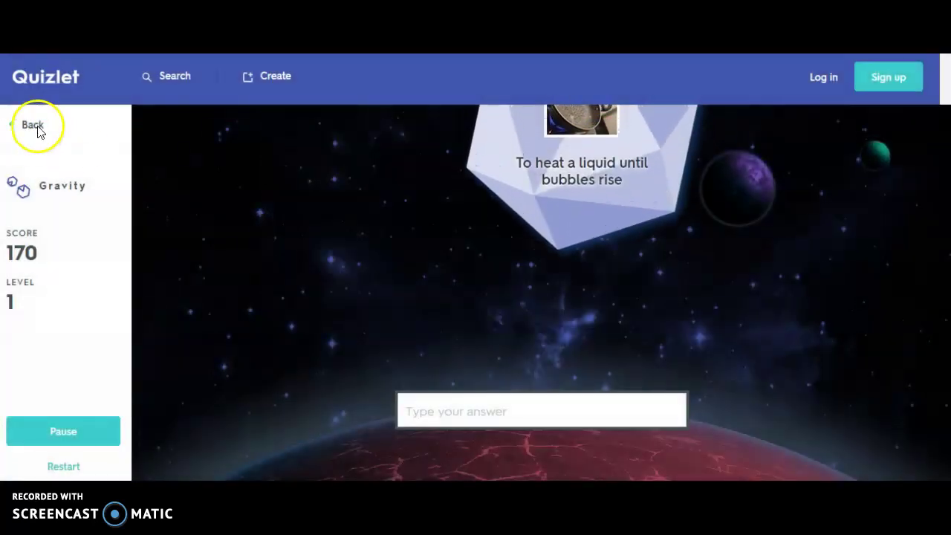
click(34, 126)
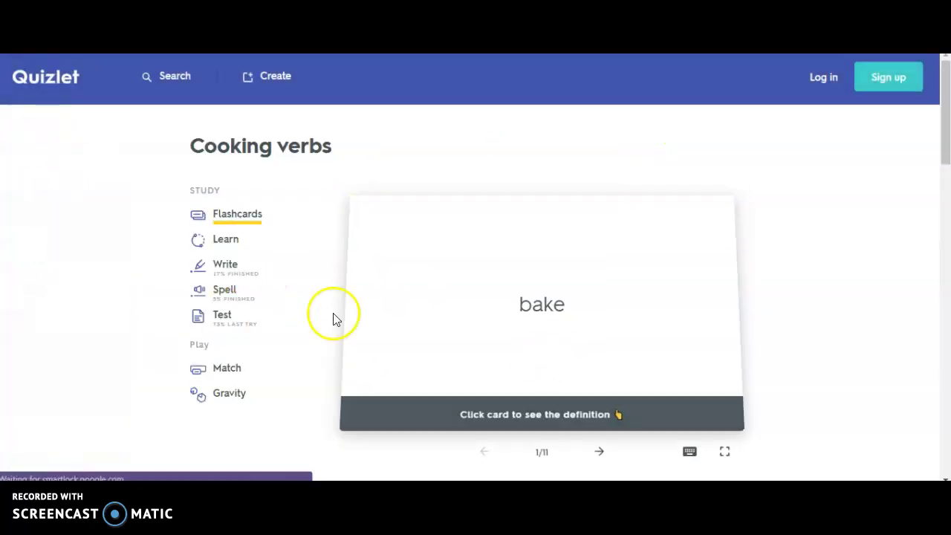
Step: Look through the set's terms and definitions, including the Sometimes Missed group, and return to the flashcard preview
scroll(286, 394, down, 4)
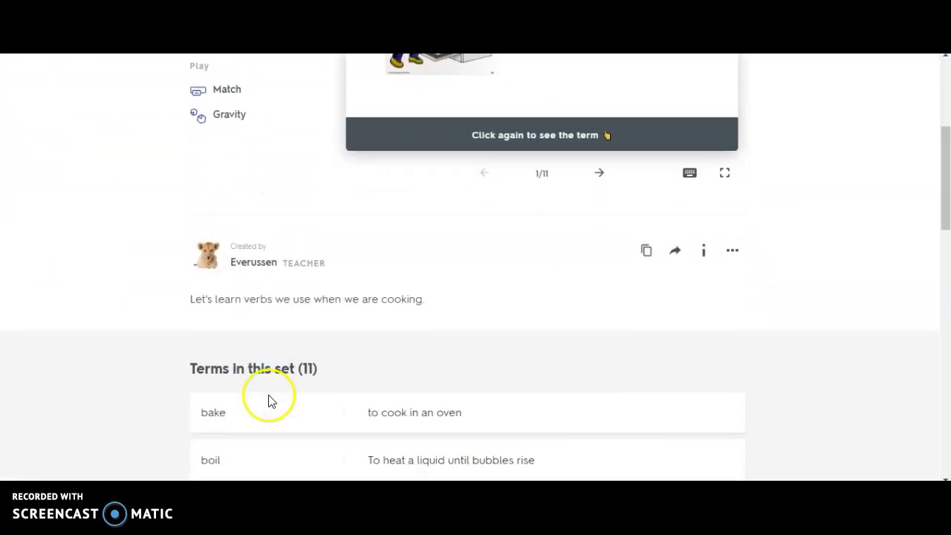
scroll(270, 398, down, 2)
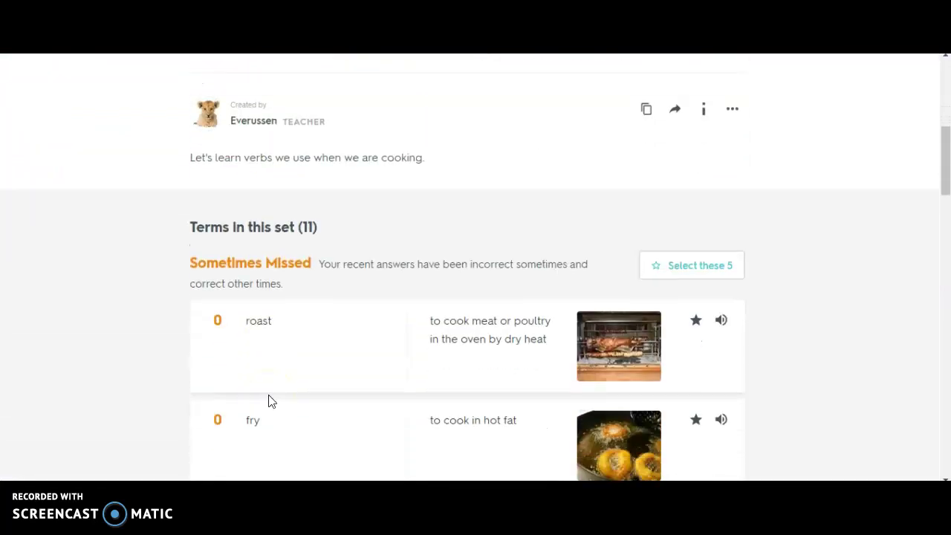
scroll(269, 402, down, 3)
scroll(304, 198, up, 2)
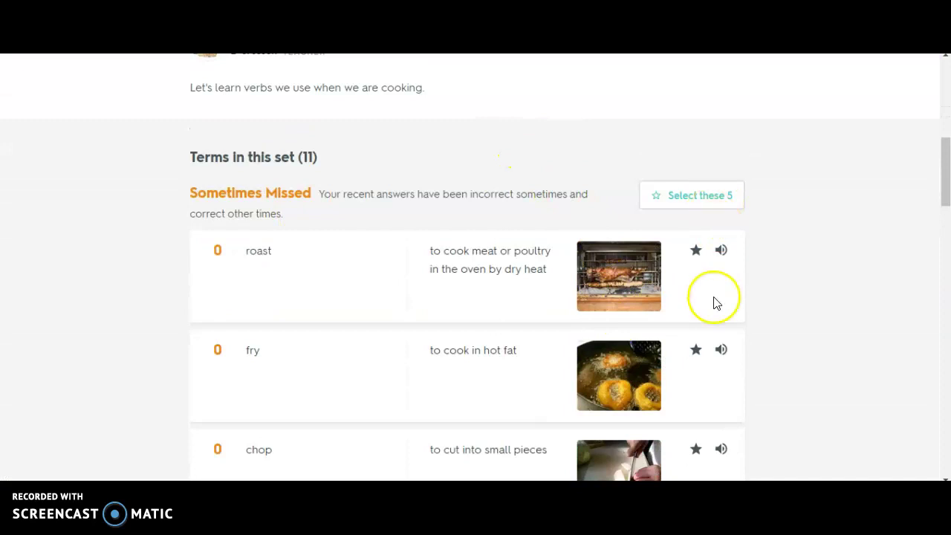
scroll(703, 301, down, 14)
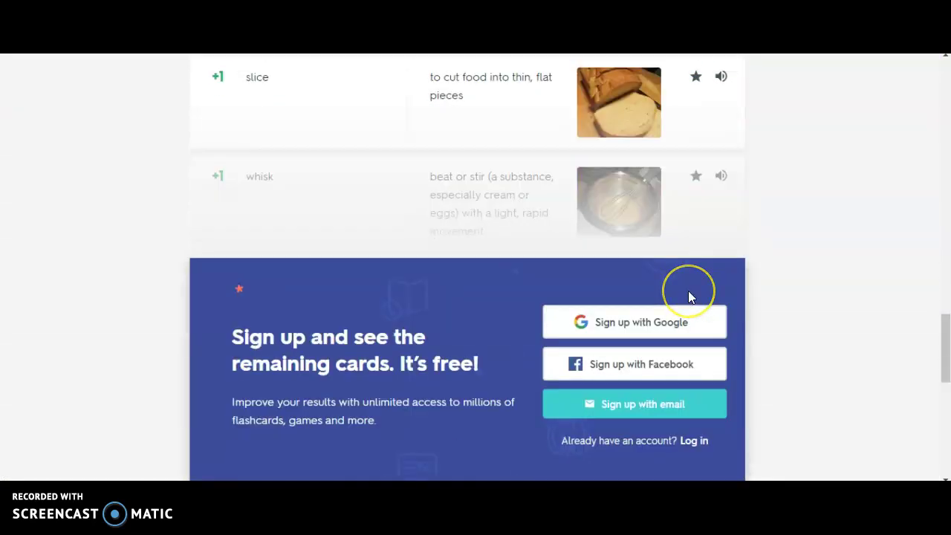
scroll(688, 292, up, 20)
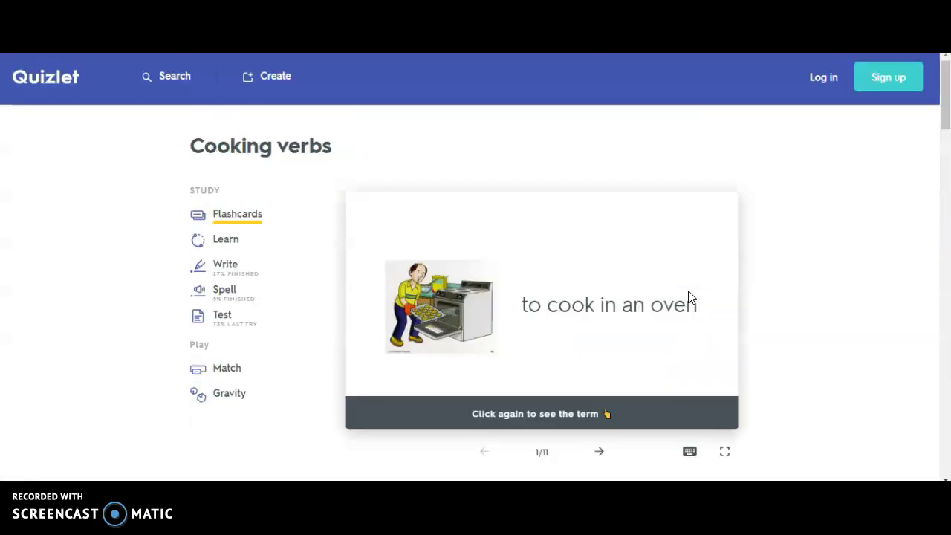